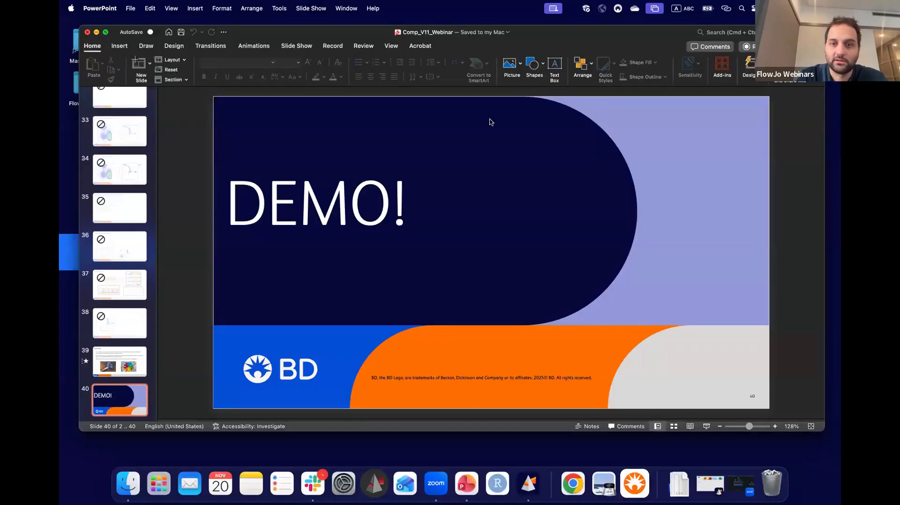
Minimize the presentation, switch to FlowJo 11 and create a new workbench
key("super+m")
left_click_drag(473, 130, 408, 155)
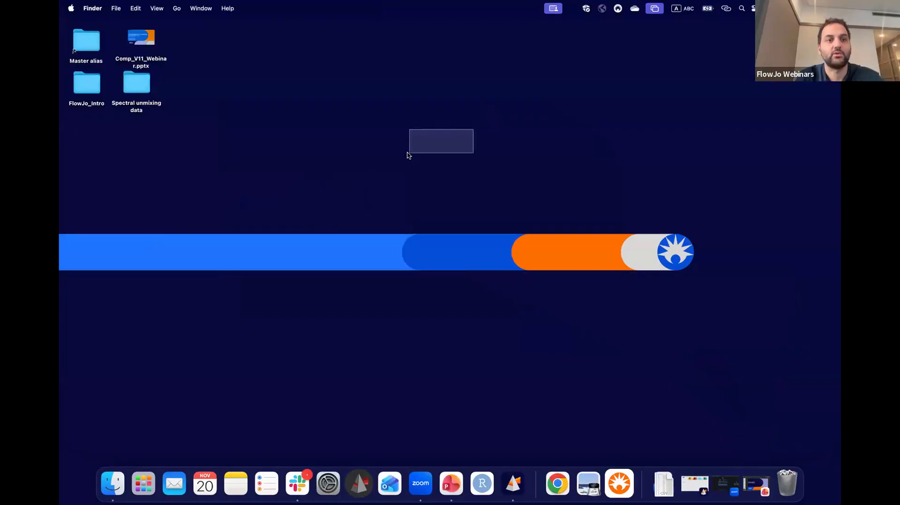
left_click(518, 483)
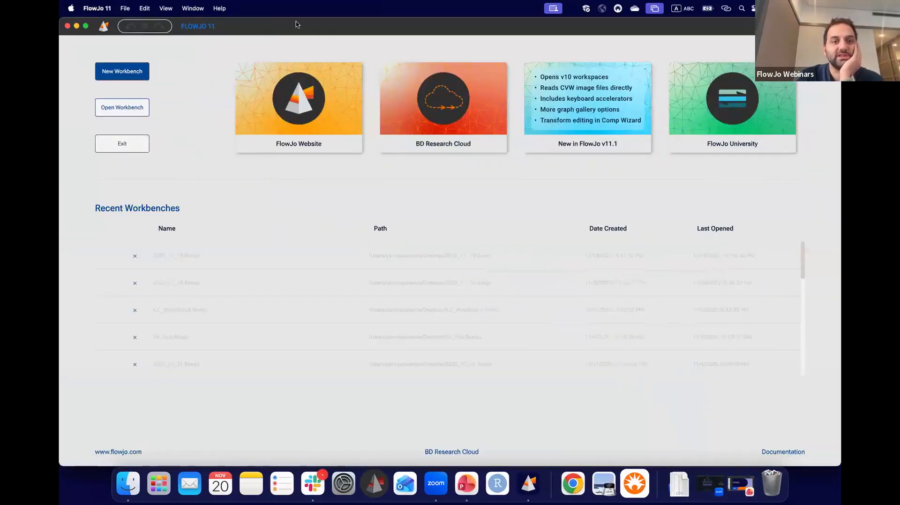
left_click_drag(296, 22, 337, 16)
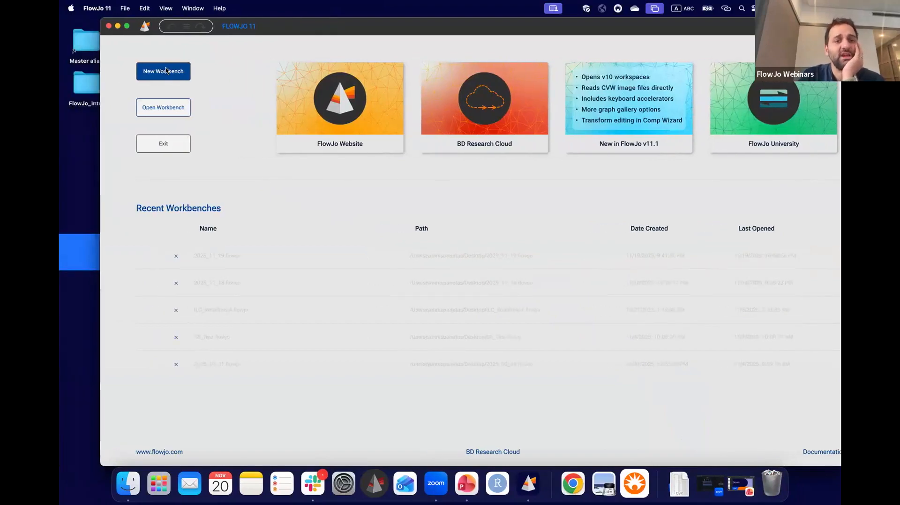
left_click(166, 70)
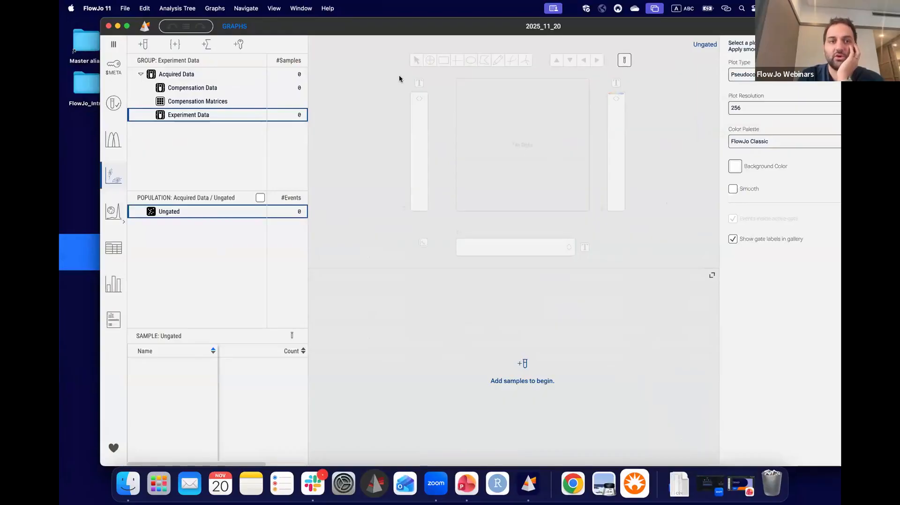
Add the samples from the desktop FlowJo_Intro folder to the workbench
left_click_drag(309, 27, 329, 26)
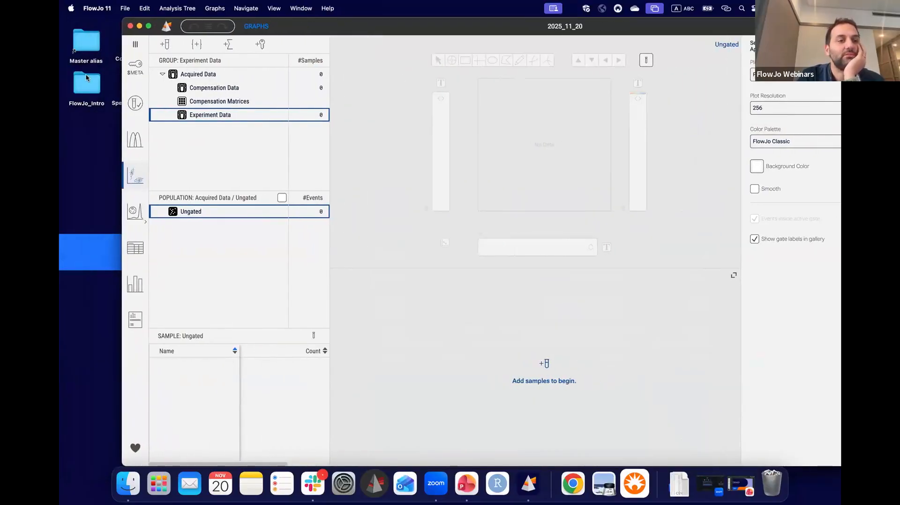
left_click_drag(86, 84, 262, 169)
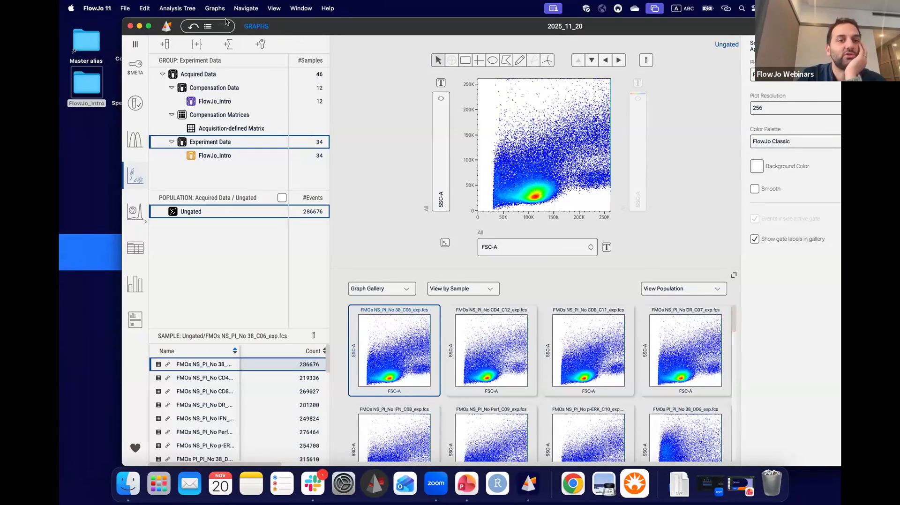
left_click_drag(157, 19, 102, 12)
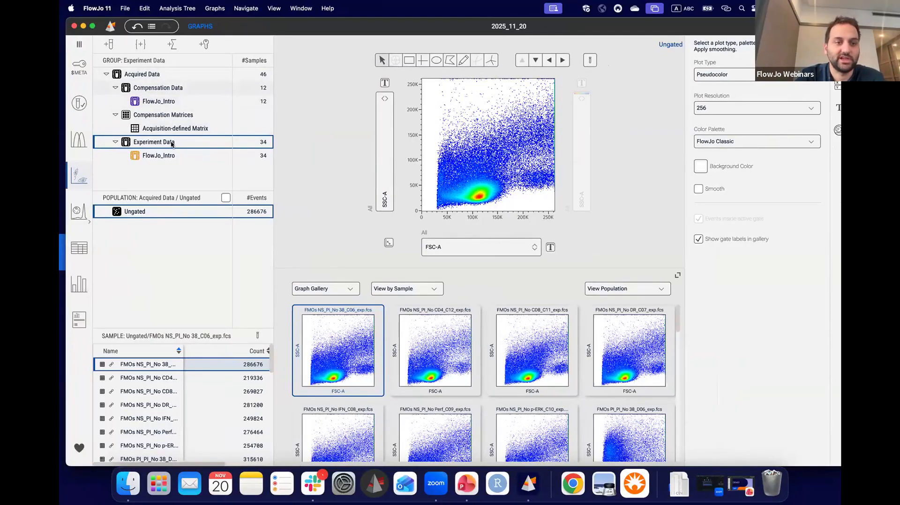
Examine the Compensation Data group and the spillover values and plots of the Acquisition-defined Matrix
left_click(238, 86)
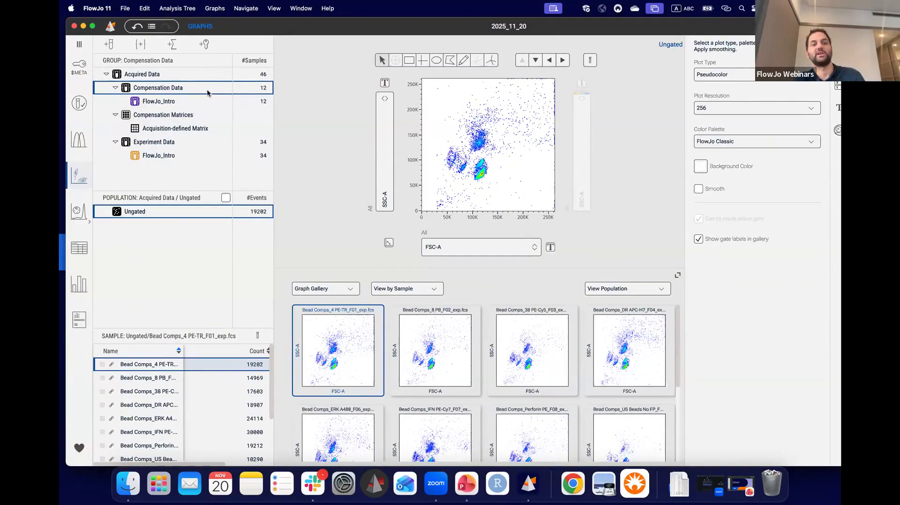
left_click(174, 133)
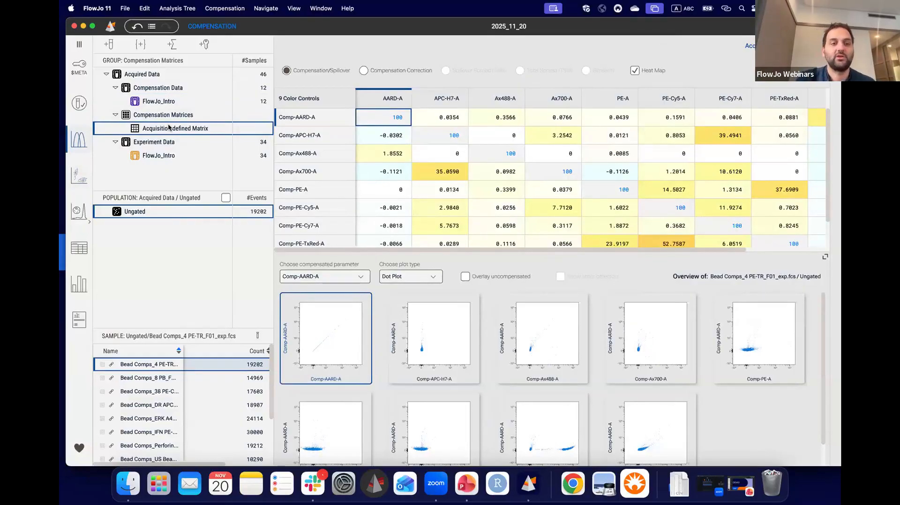
scroll(474, 172, "right", 3)
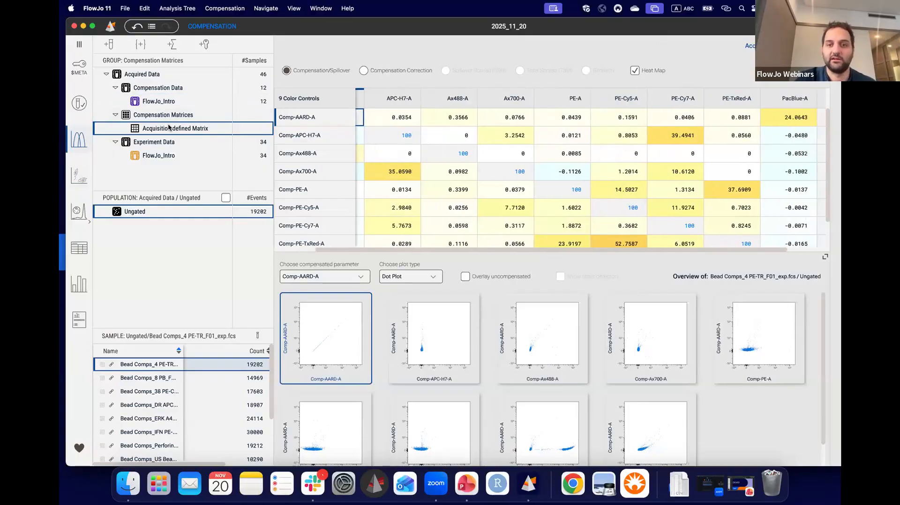
scroll(474, 172, "left", 3)
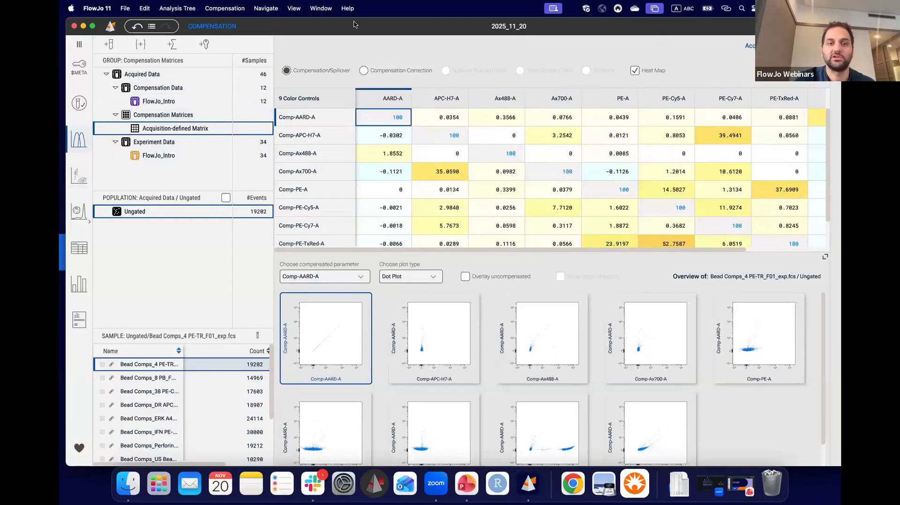
Request editing of the Acquisition-defined Matrix and dismiss the request without creating an edited copy
left_click_drag(354, 41, 341, 45)
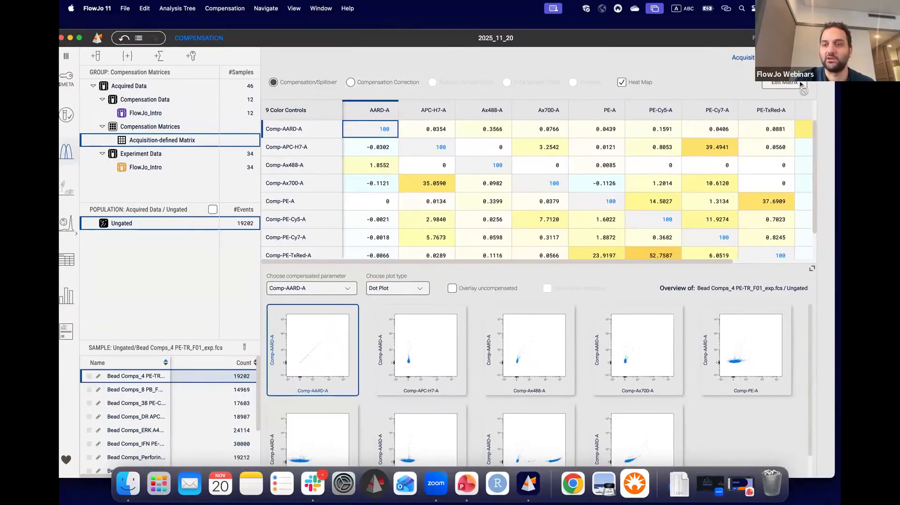
left_click(782, 84)
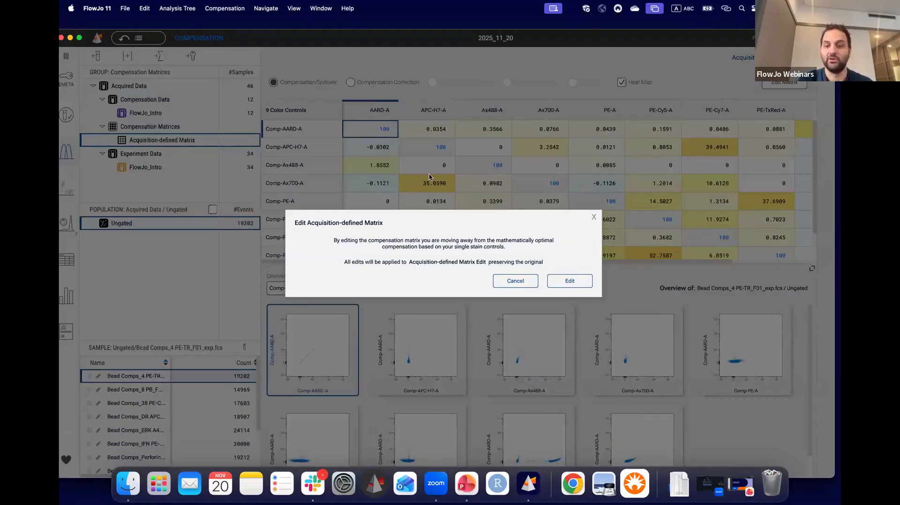
left_click(594, 217)
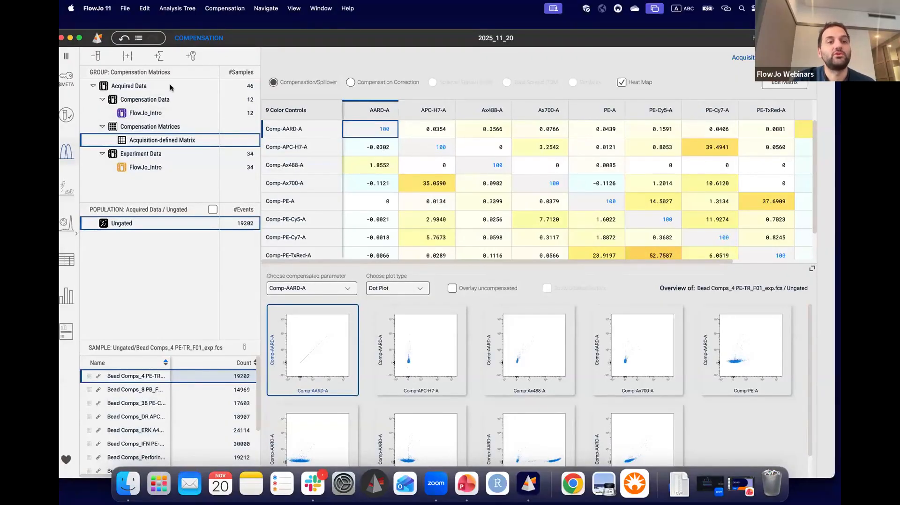
Start the Compensation Wizard on the Compensation Data group of single-stain controls
left_click_drag(246, 35, 249, 35)
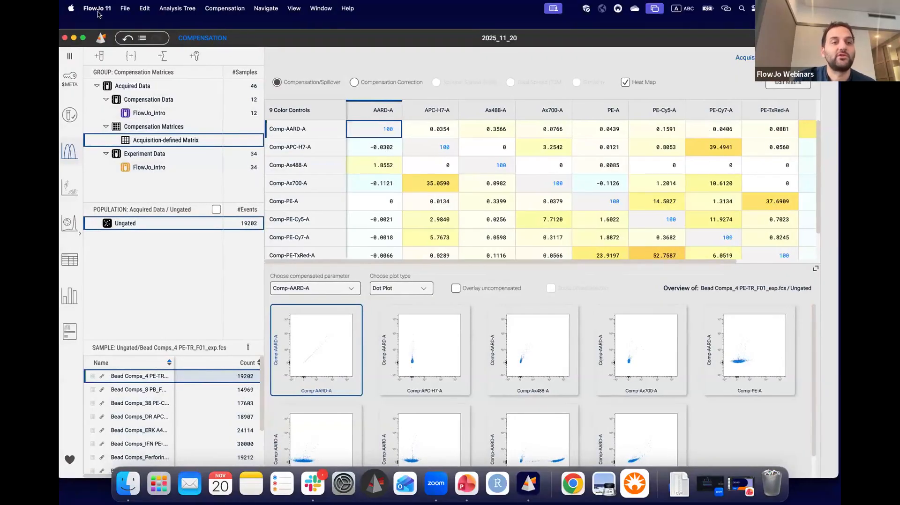
left_click(147, 113)
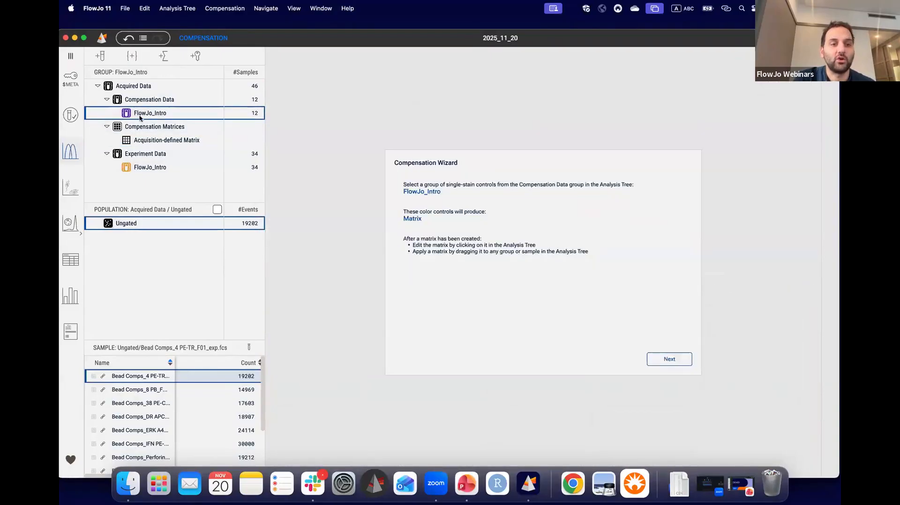
left_click(143, 100)
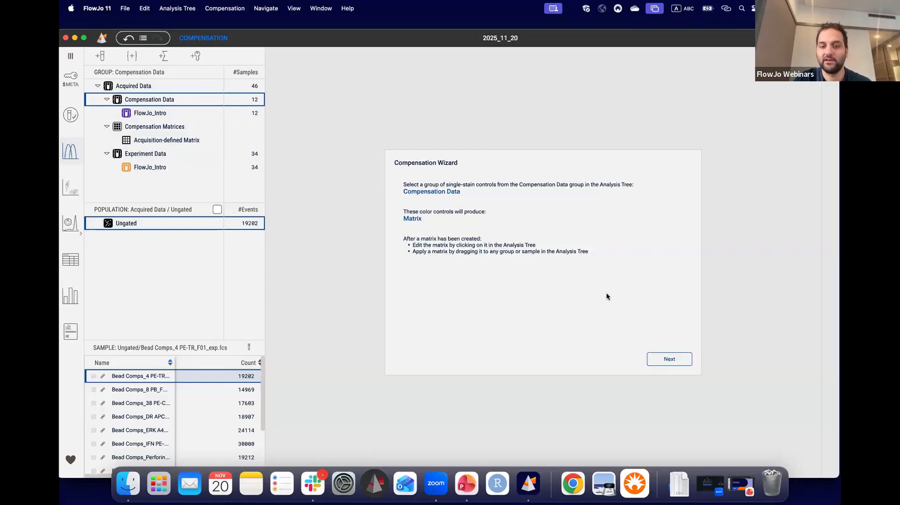
left_click(670, 359)
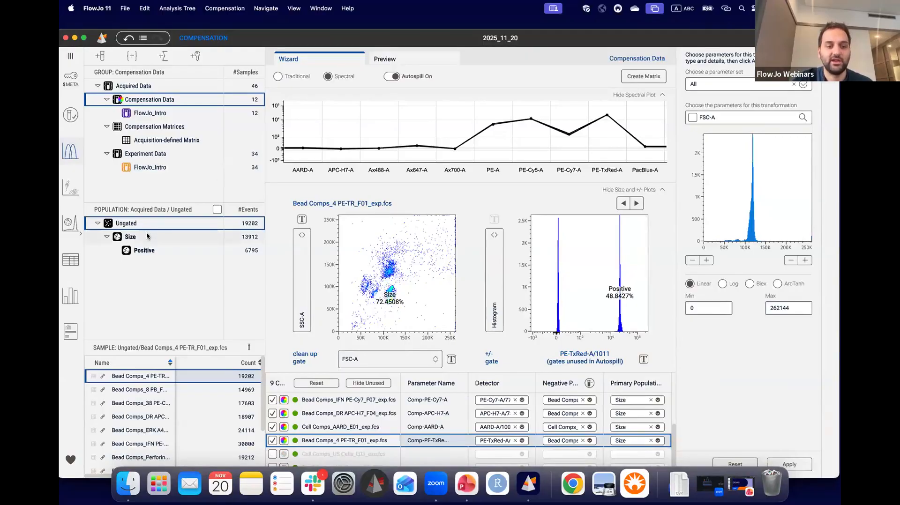
Browse the single-stain bead controls and examine each one's spectral plot, size gate and positive gate
left_click(152, 405)
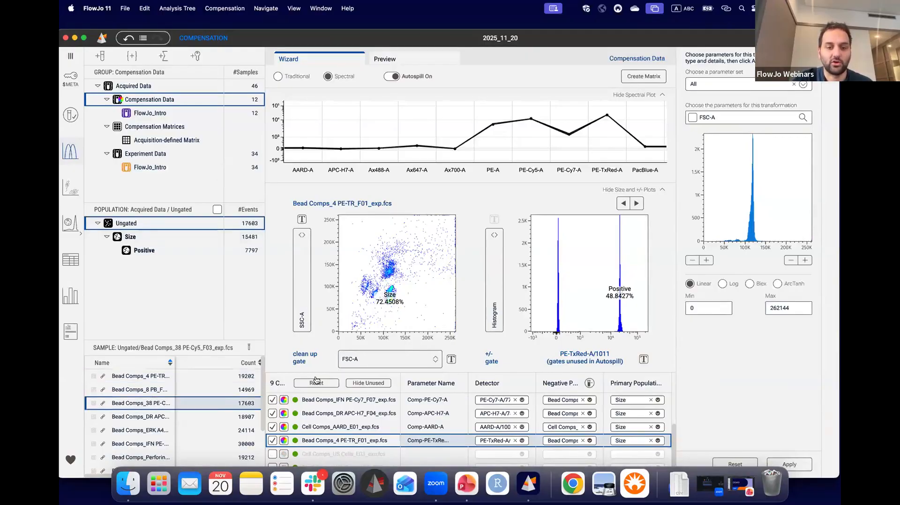
left_click(328, 400)
left_click(636, 208)
left_click(622, 204)
left_click(622, 203)
left_click(623, 204)
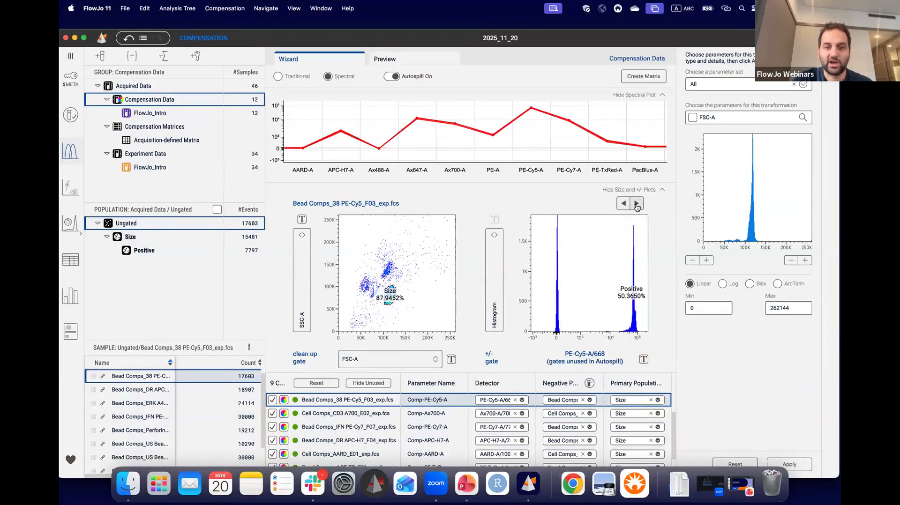
left_click(637, 208)
left_click(624, 204)
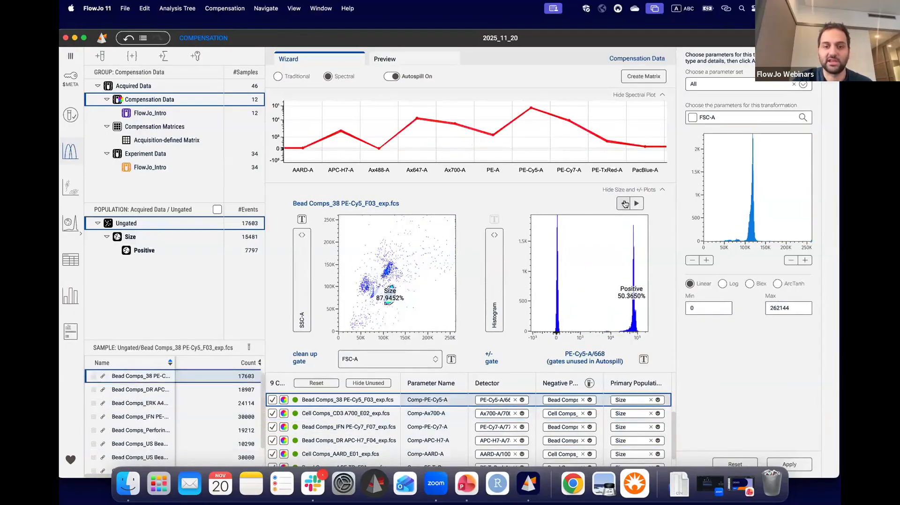
left_click(624, 204)
left_click(624, 203)
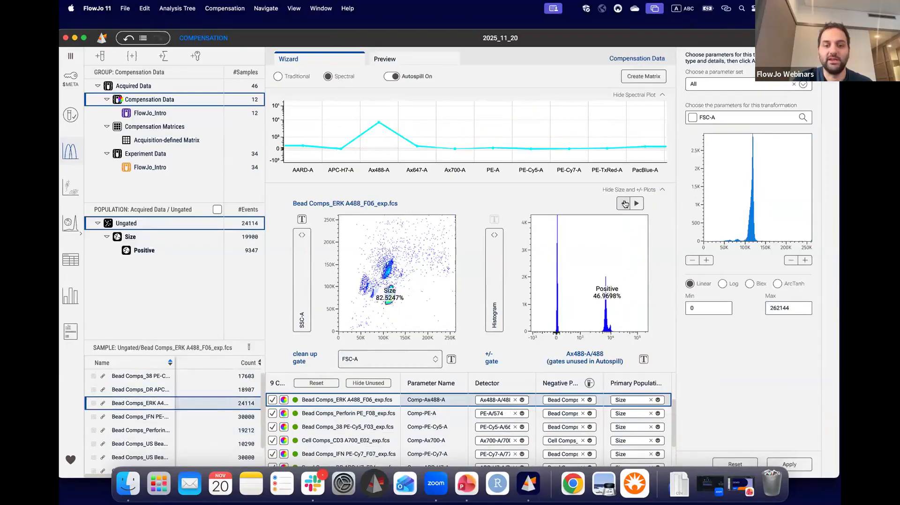
left_click(624, 204)
left_click(625, 203)
left_click(624, 203)
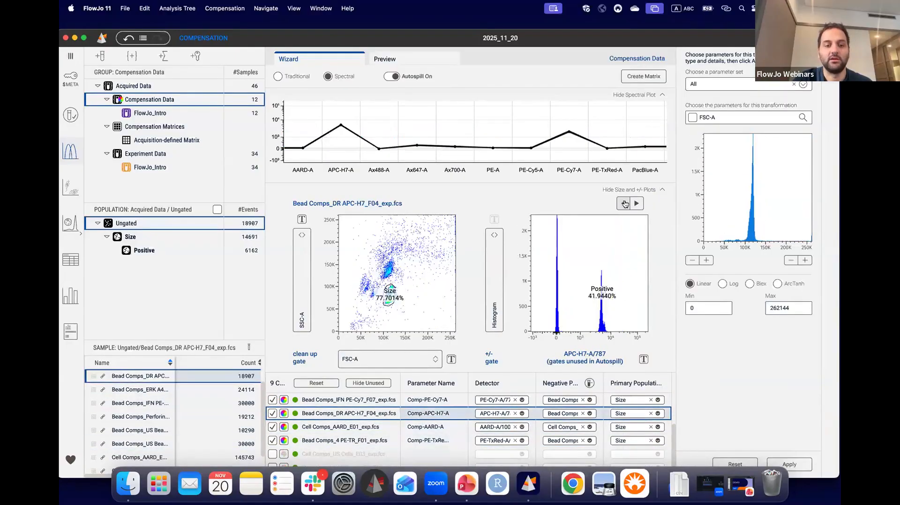
left_click(624, 203)
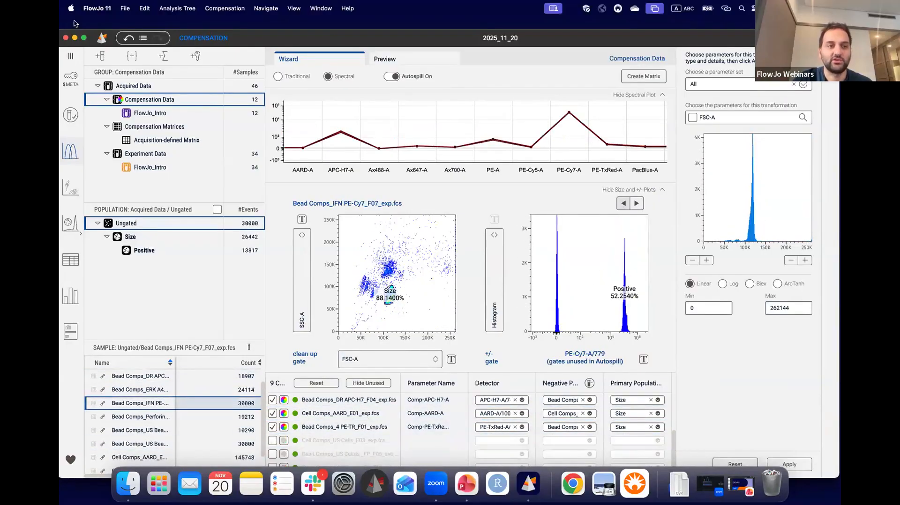
Expand the workbench window to full screen
left_click_drag(268, 38, 270, 25)
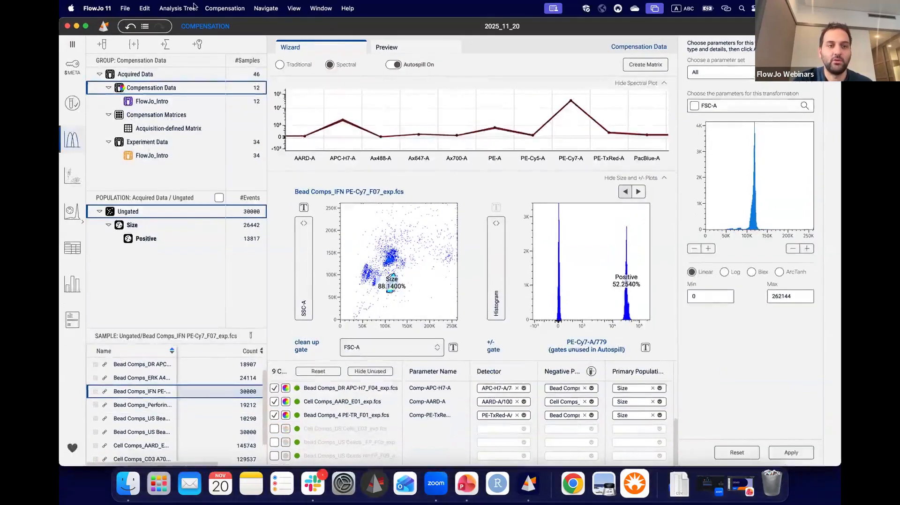
left_click(85, 25)
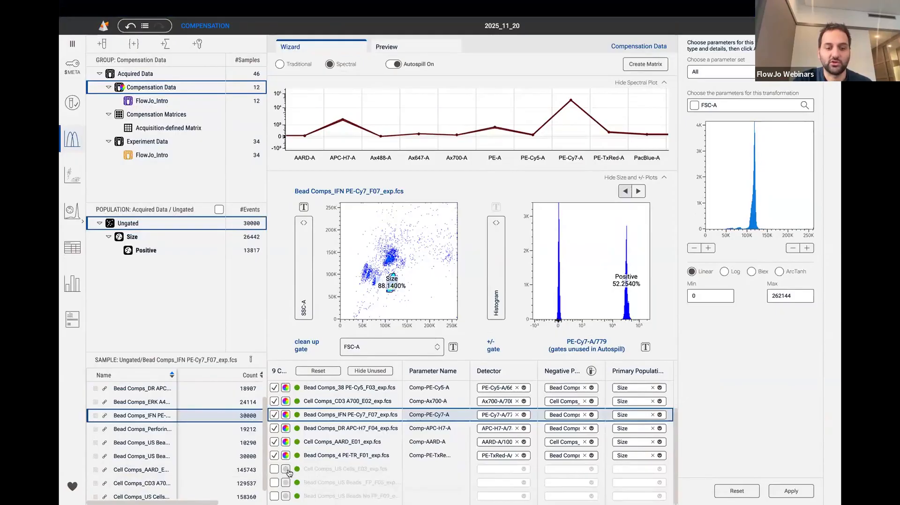
Turn on the spectral color option for the unstained control Cell Comps_US Cells_E03_exp.fcs and turn it off again
left_click(286, 472)
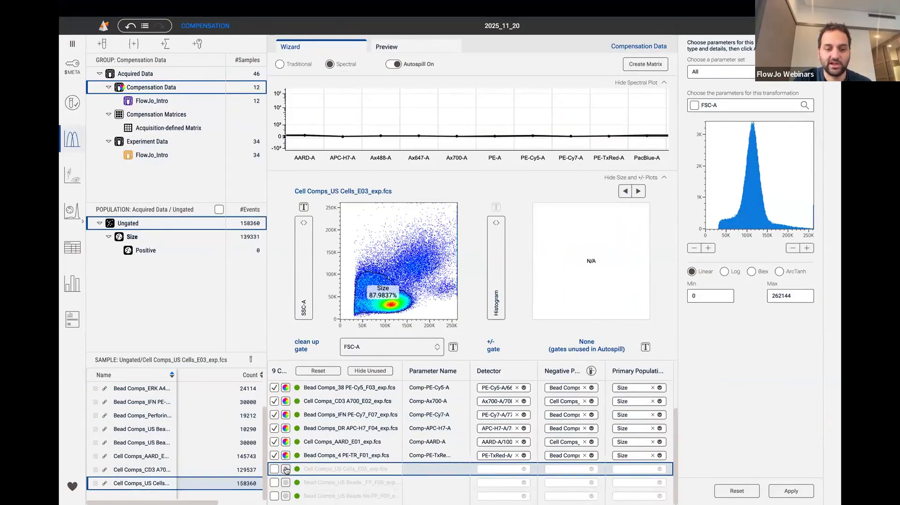
left_click(286, 470)
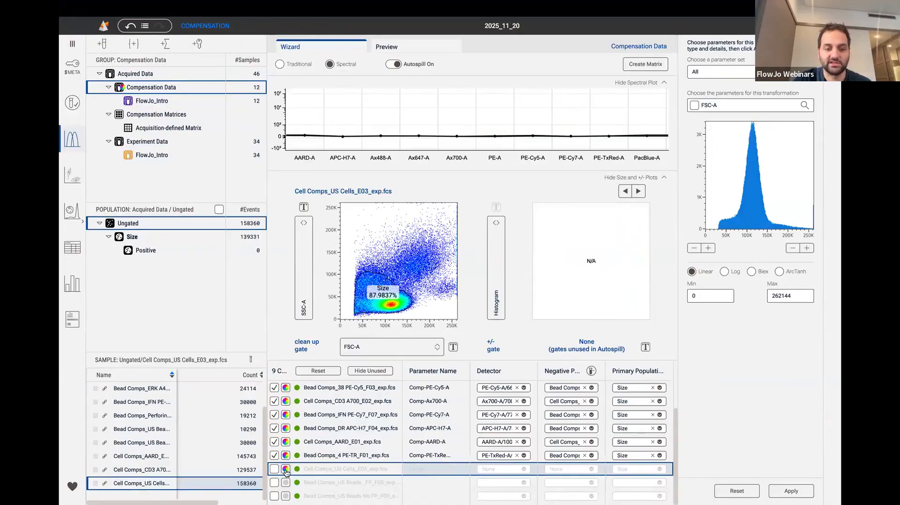
left_click(286, 470)
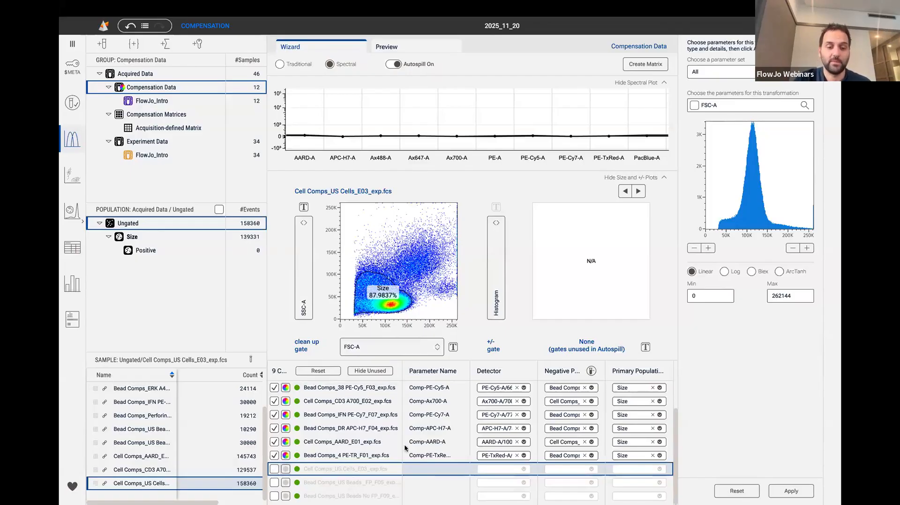
Examine the spectral plots and gates of the 8 PB, ERK A488, Perforin PE and 38 PE-Cy5 bead controls
scroll(406, 448, "up", 1)
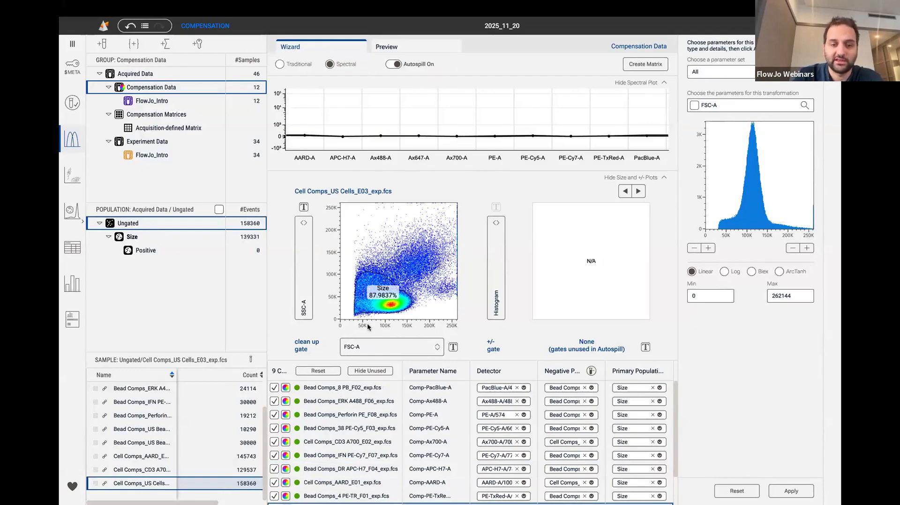
left_click(348, 389)
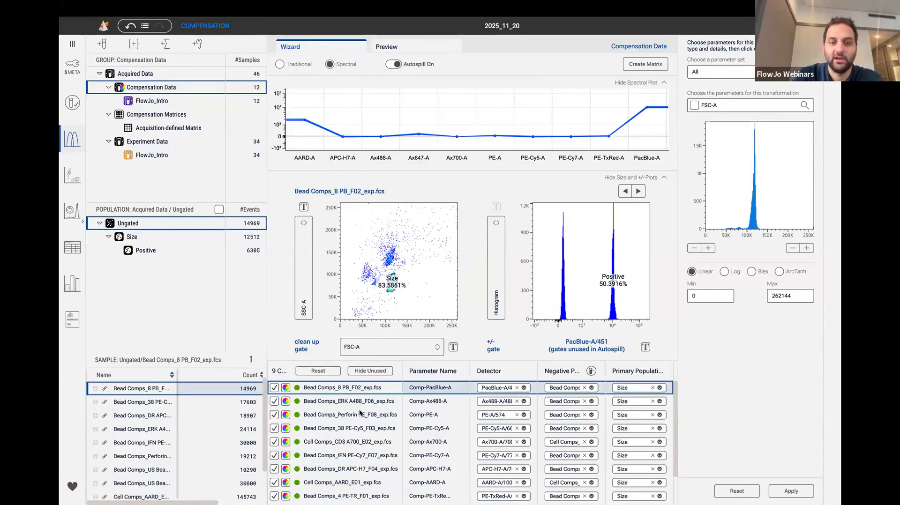
left_click(334, 404)
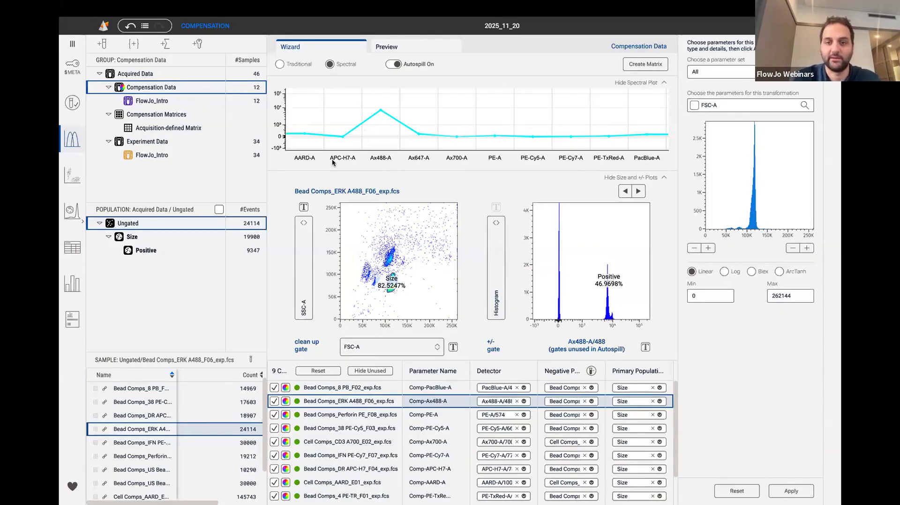
left_click(324, 421)
left_click(330, 431)
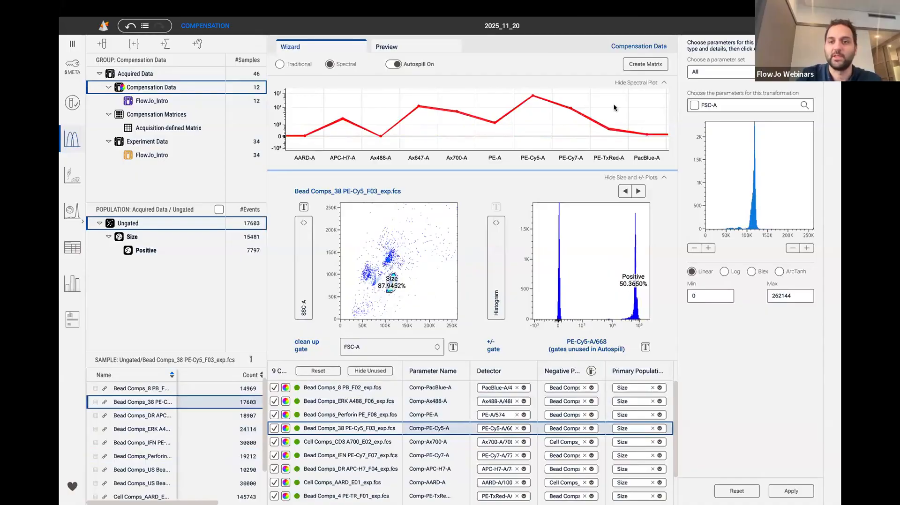
Hide the spectral plot in the Compensation Wizard
left_click(645, 82)
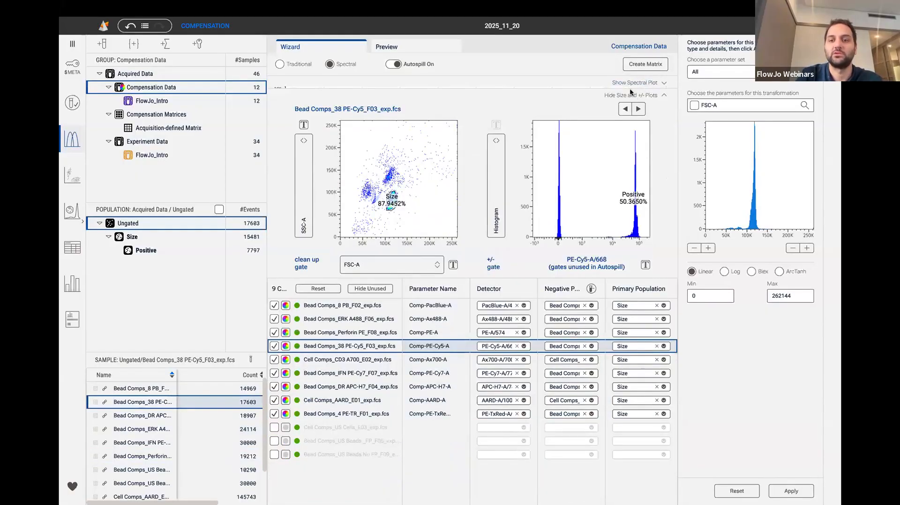
mouse_move(627, 89)
left_mouse_down()
mouse_move(629, 200)
mouse_move(613, 84)
left_mouse_up()
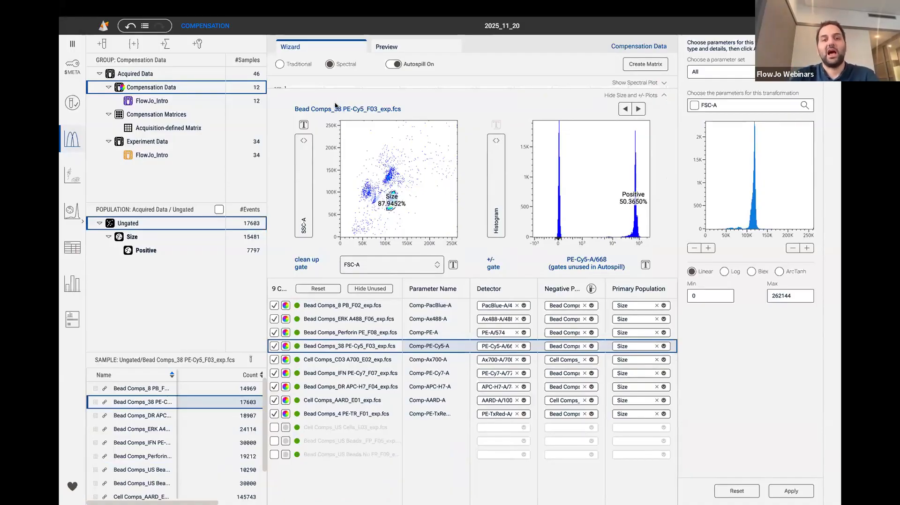
Turn Autospill off and check the size and positive/negative gates of the first four bead controls, from 8 PB to 38 PE-Cy5
left_click(398, 67)
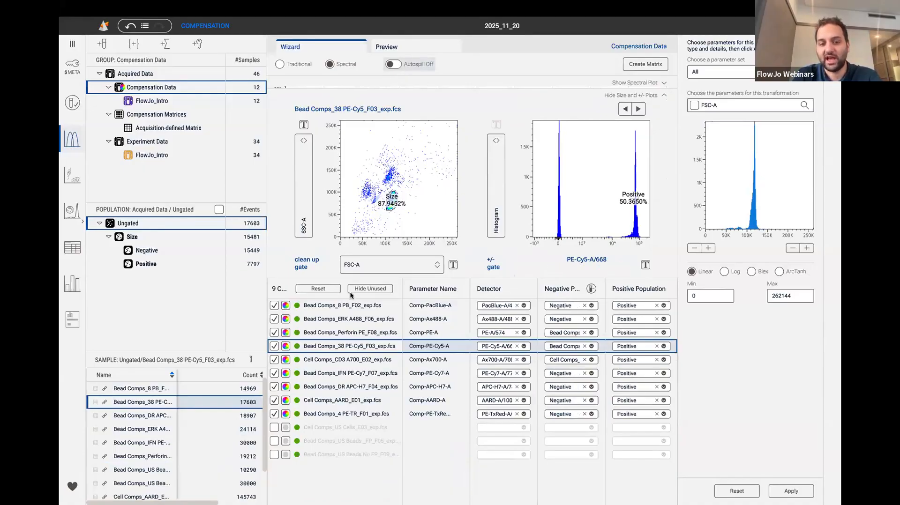
left_click(352, 308)
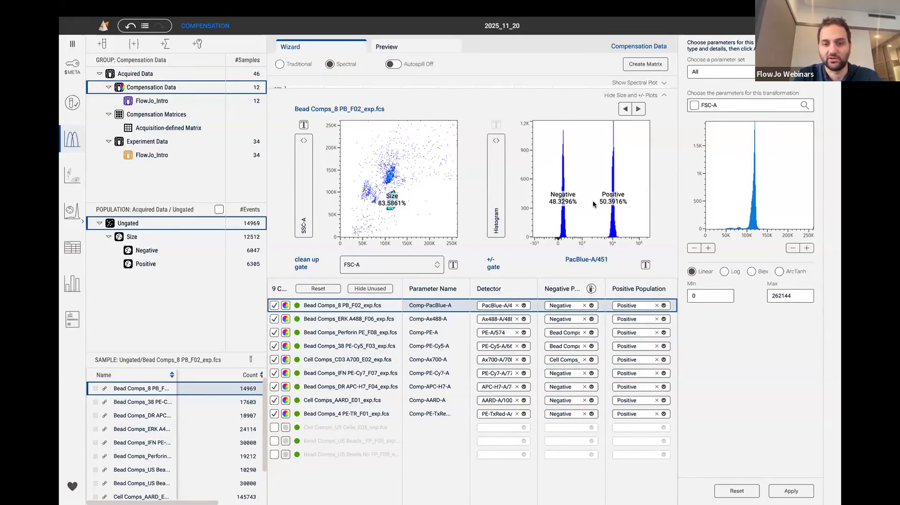
left_click(370, 320)
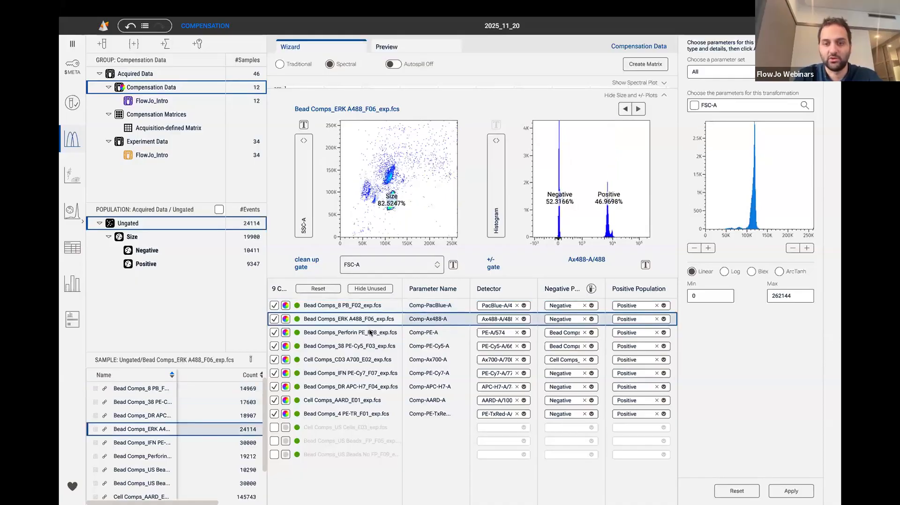
left_click(371, 333)
left_click(369, 346)
Draw a Negative gate around the negative peak on the PE-A histogram of the Perforin PE bead control
left_click(368, 336)
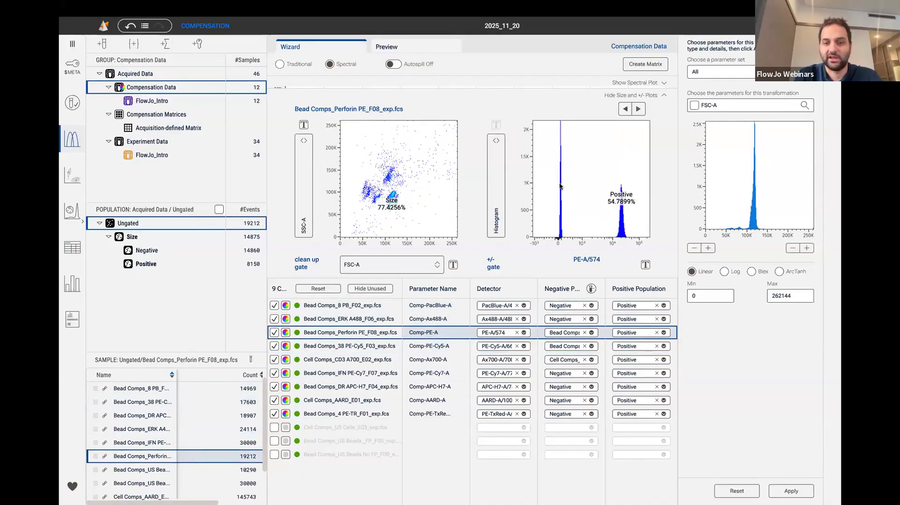
left_click_drag(555, 185, 574, 186)
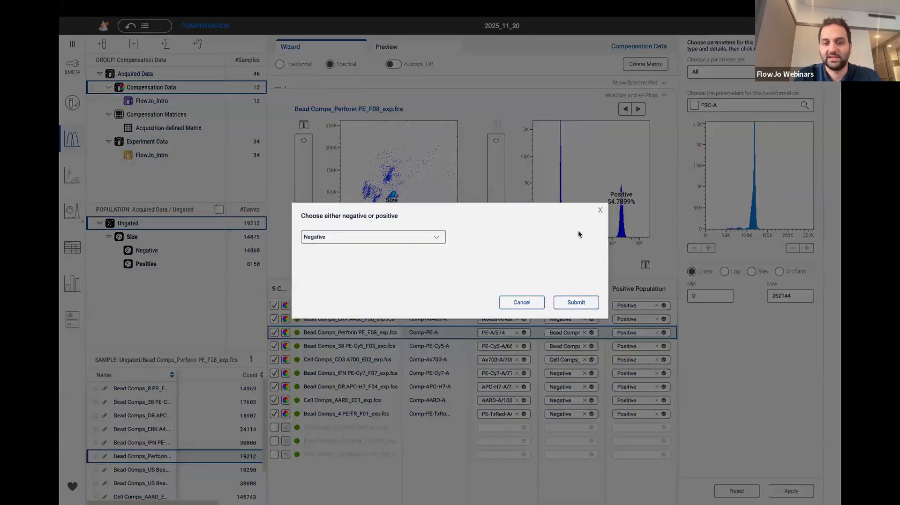
left_click(581, 304)
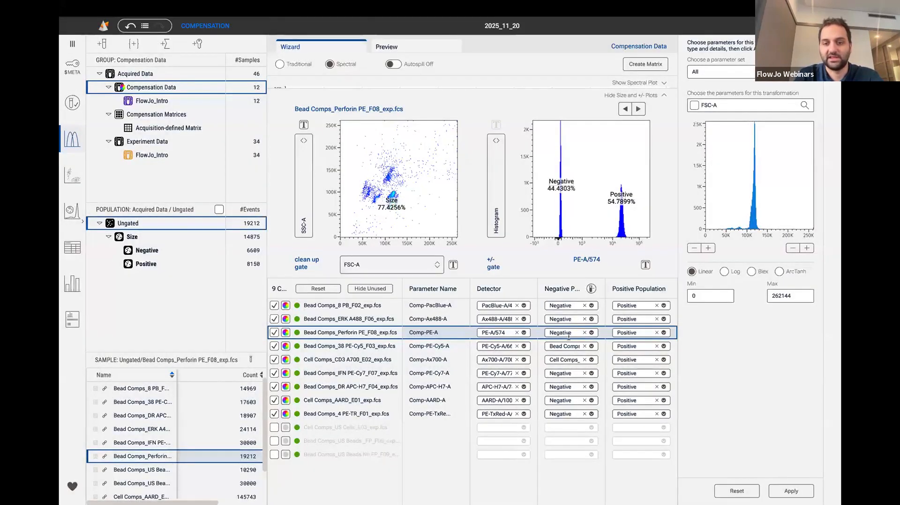
Review the gates of the 38 PE-Cy5, CD3 A700, IFN PE-Cy7, DR APC-H7, AARD and 4 PE-TR controls
left_click(370, 349)
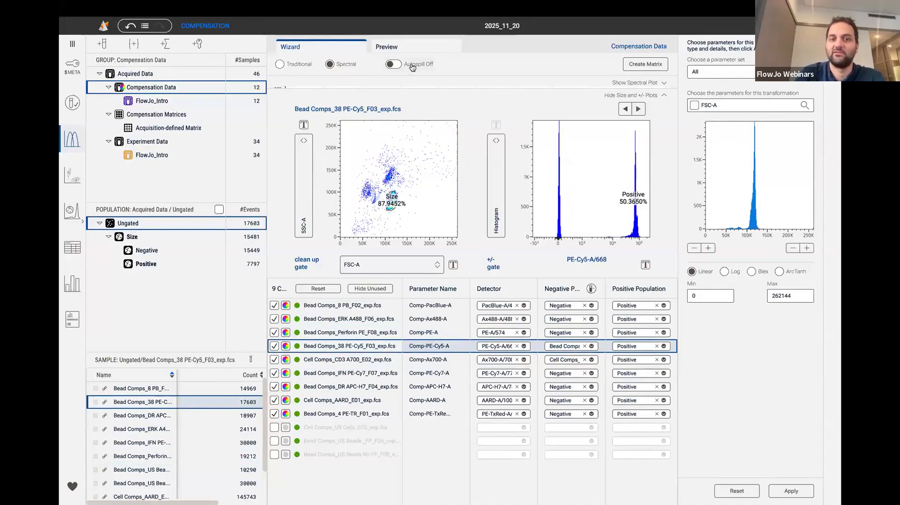
left_click(366, 361)
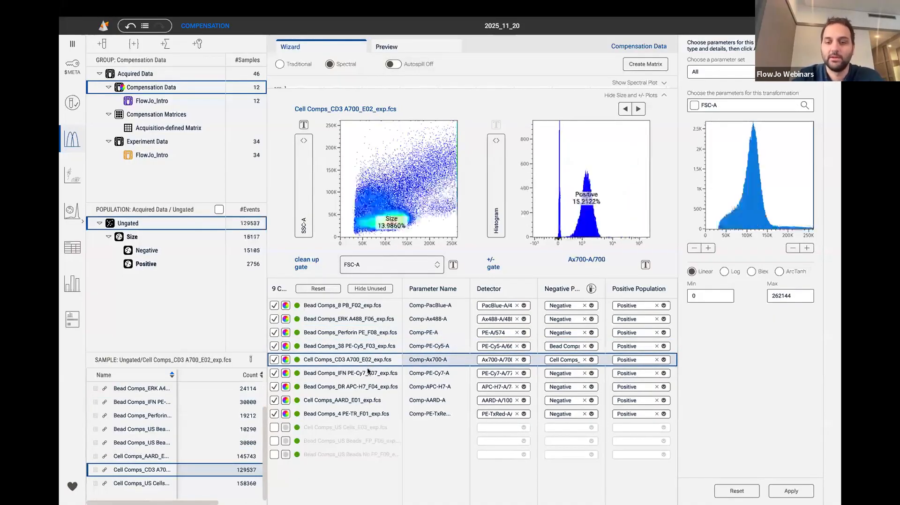
left_click(368, 373)
left_click(368, 387)
left_click(368, 400)
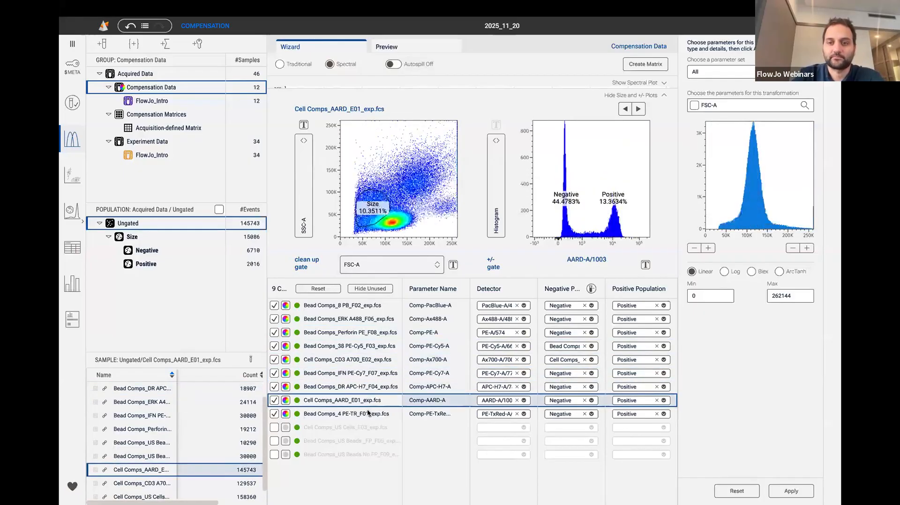
left_click(369, 414)
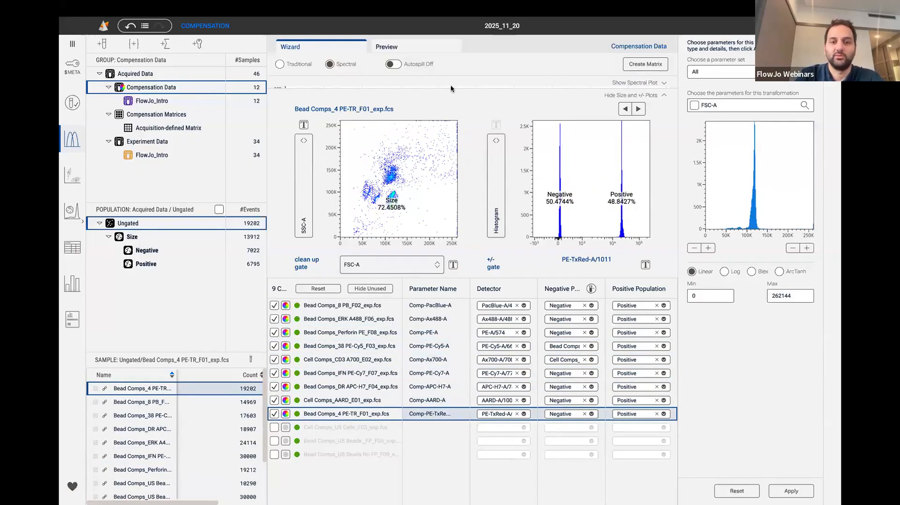
Turn Autospill on and enlarge the plot area to show the spectral, size and +/- plots in full
left_click_drag(449, 89, 448, 165)
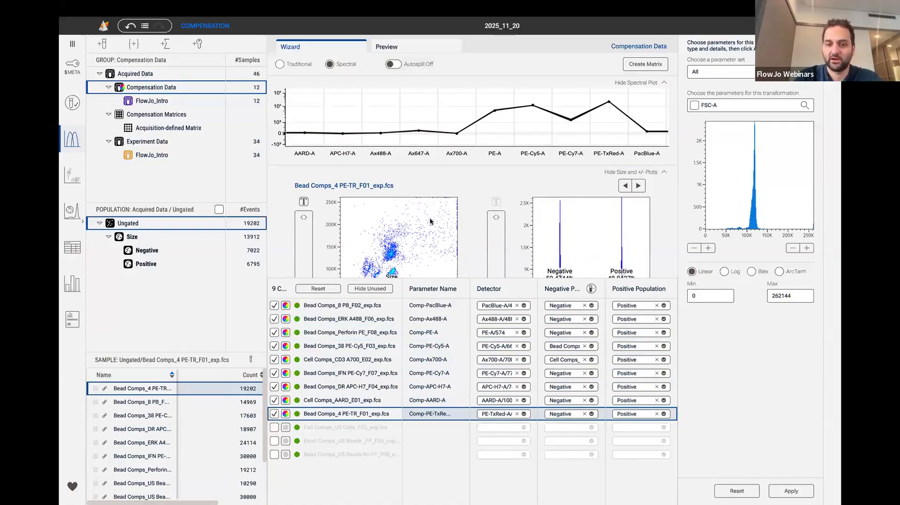
left_click(393, 64)
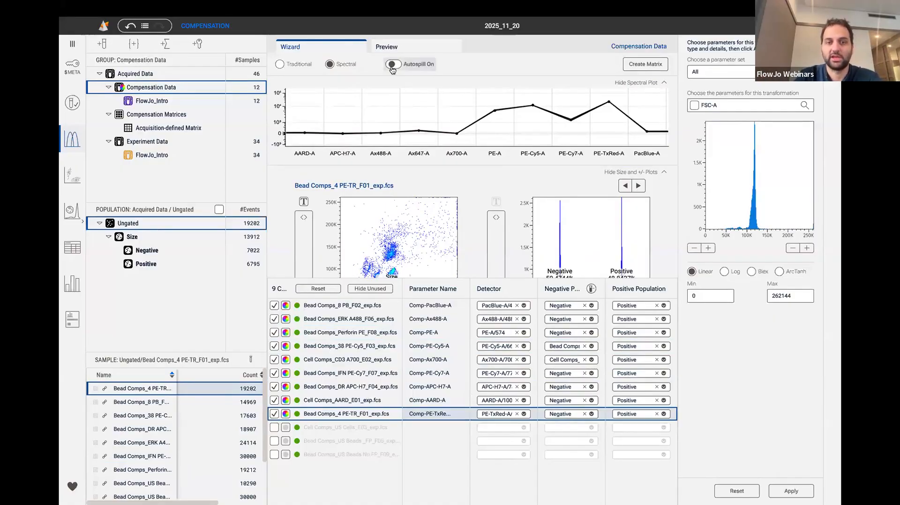
left_click_drag(449, 279, 450, 315)
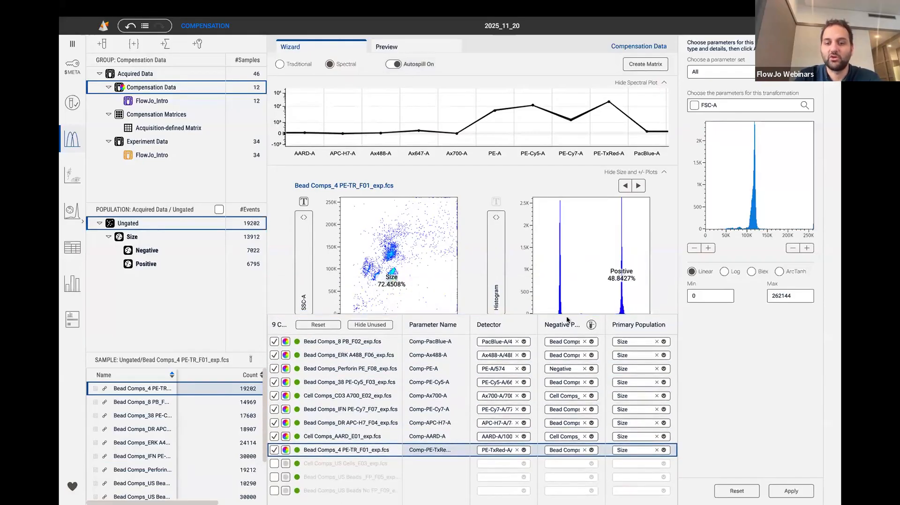
left_click_drag(558, 315, 554, 360)
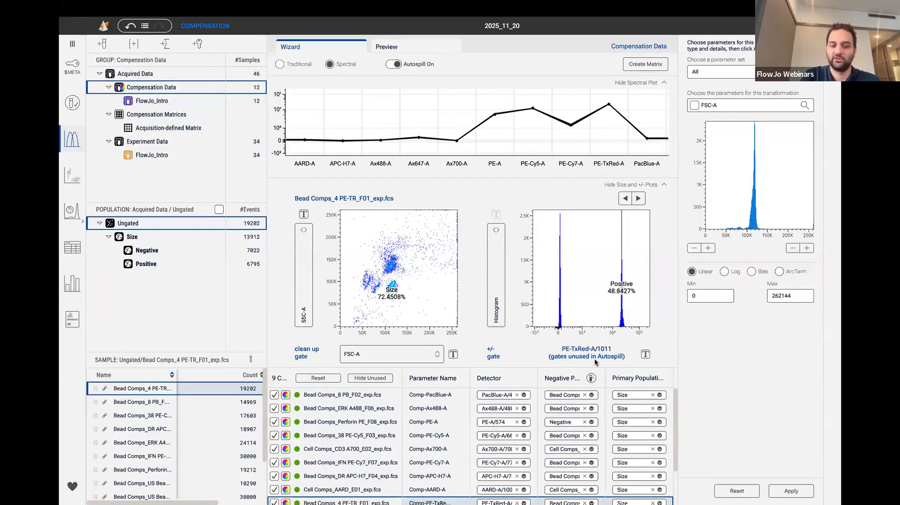
Examine the spectral plots and detectors of the AARD, DR APC-H7 and IFN PE-Cy7 controls with Autospill on
scroll(422, 431, "down", 3)
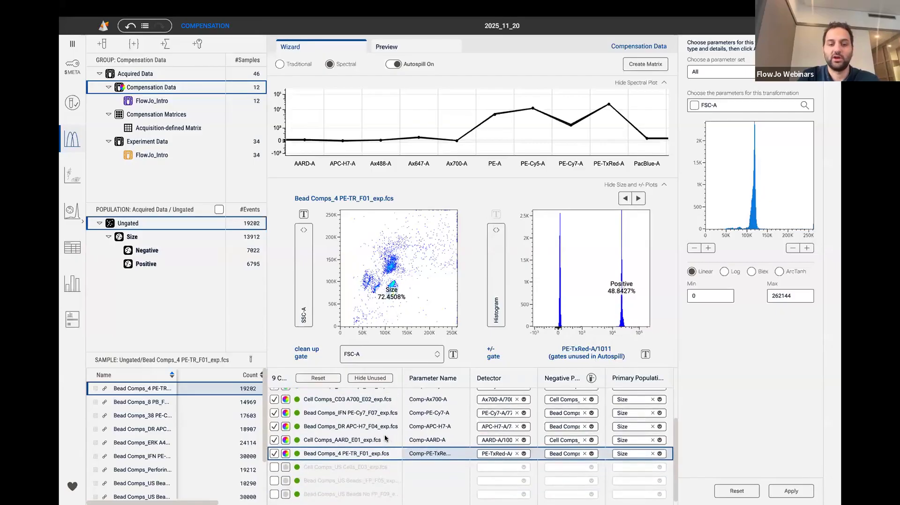
left_click(377, 441)
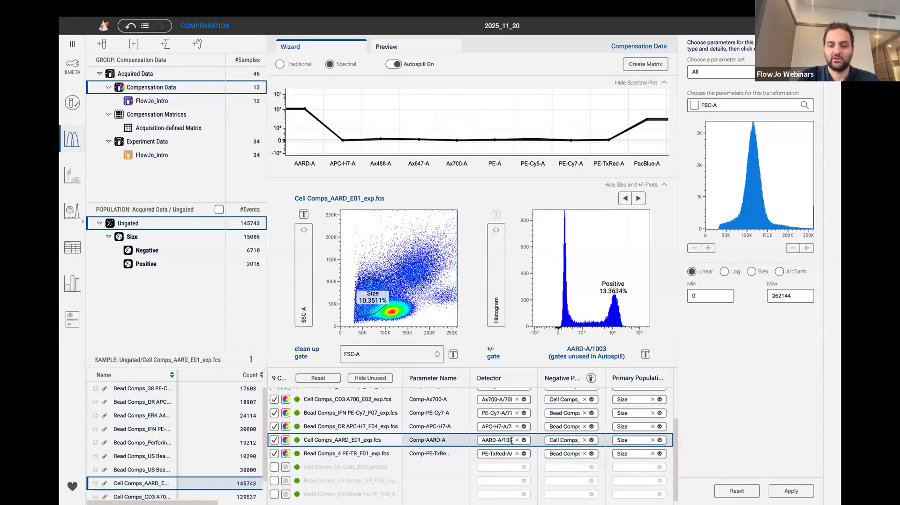
left_click(395, 427)
left_click(523, 427)
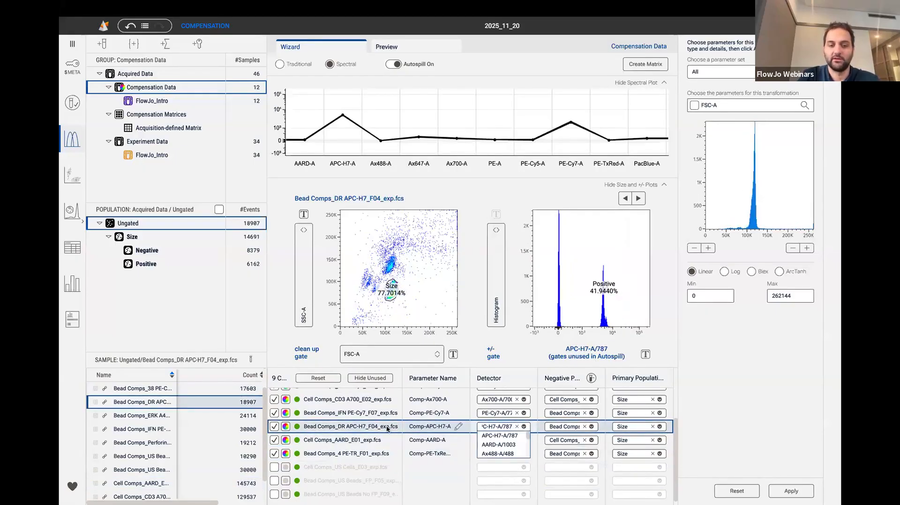
left_click(369, 415)
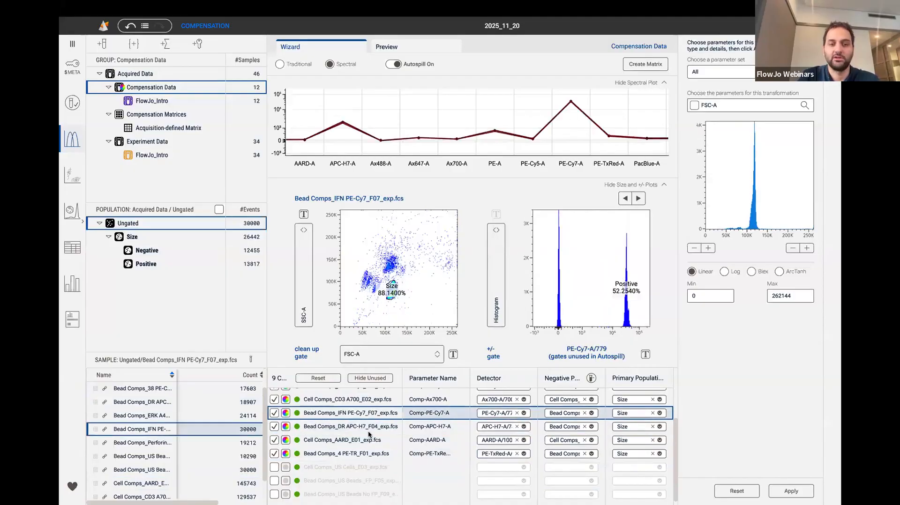
scroll(369, 435, "up", 2)
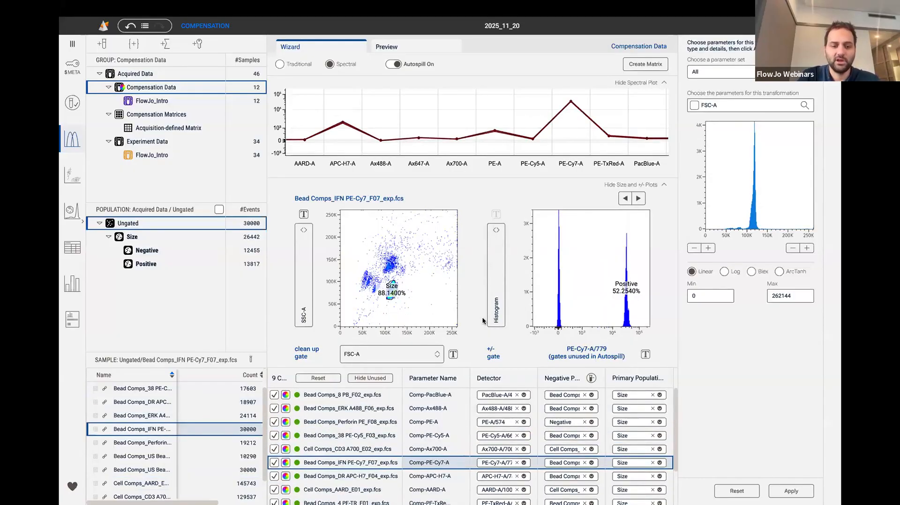
scroll(483, 321, "down", 2)
scroll(483, 321, "up", 2)
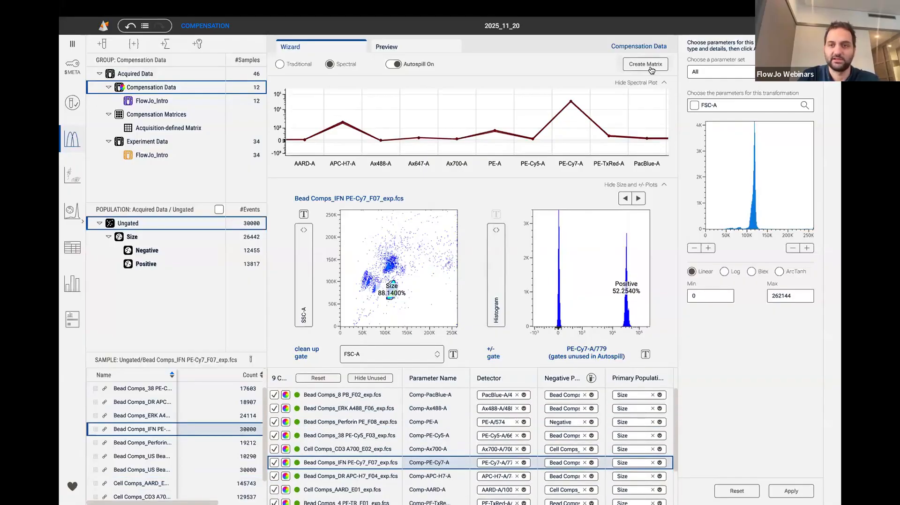
Create the compensation matrix from the nine single-stain controls, preview it and open the new matrix in the analysis tree
left_click(649, 67)
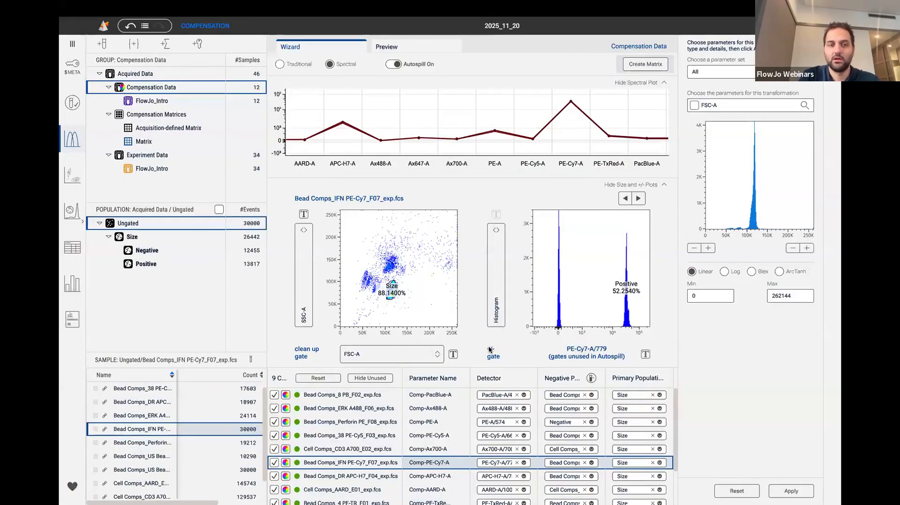
left_click(386, 48)
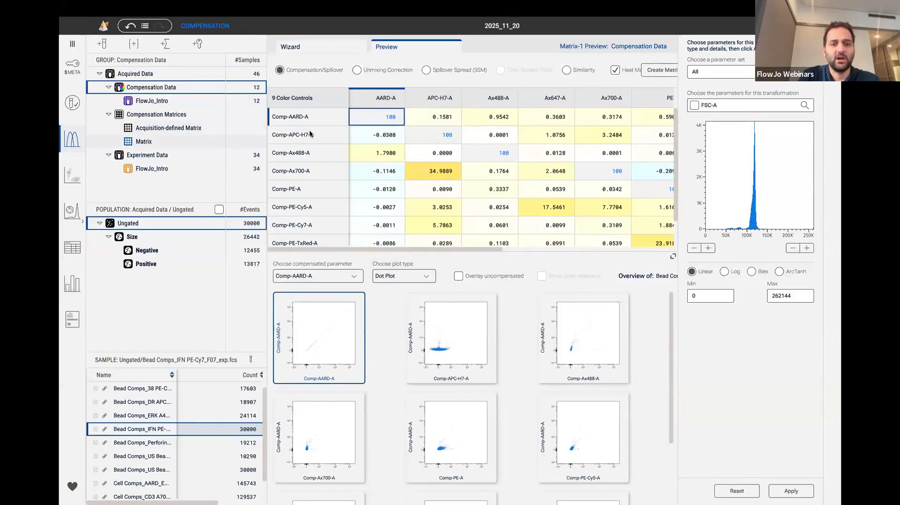
left_click(153, 139)
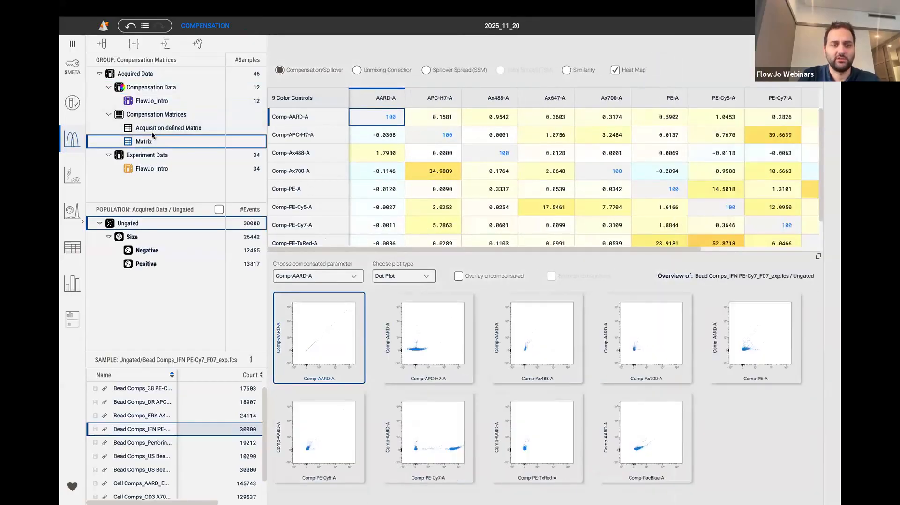
Compare the Acquisition-defined Matrix with the newly created Matrix, using the Experiment Data group for the dot plots
left_click(163, 128)
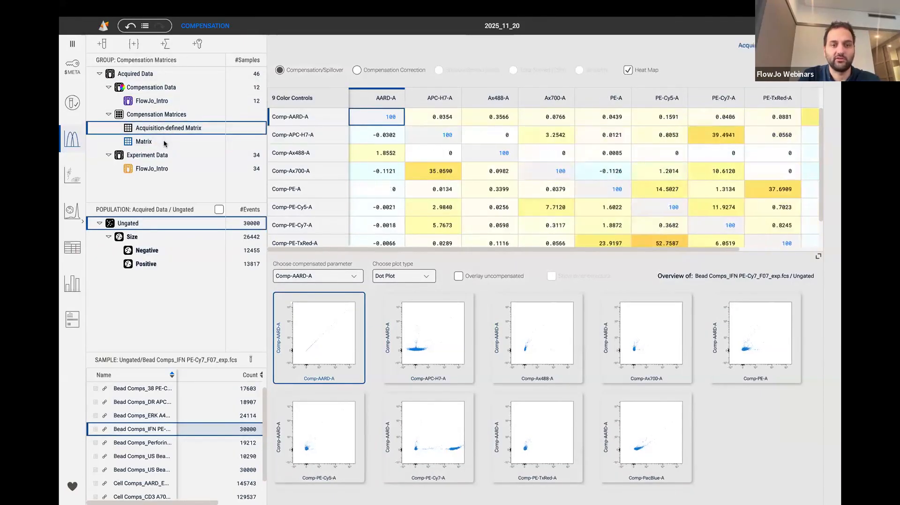
left_click(195, 153)
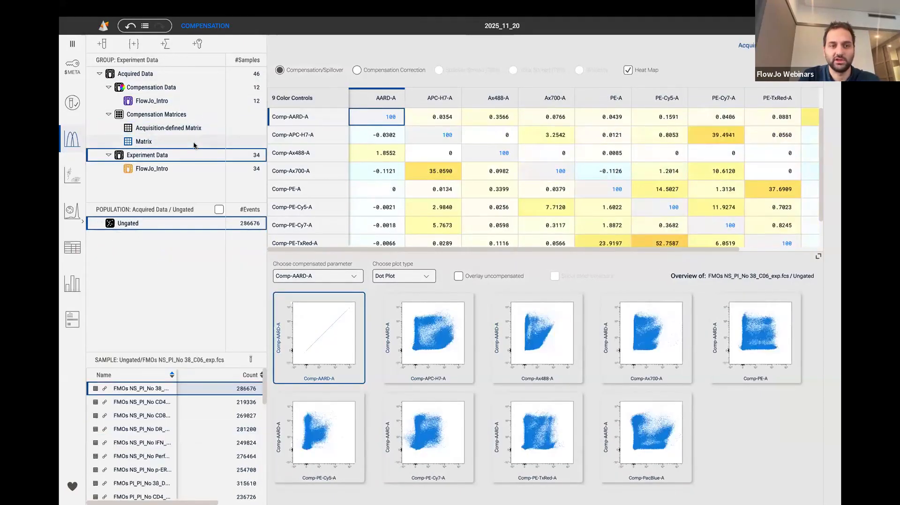
left_click(194, 142)
left_click(189, 130)
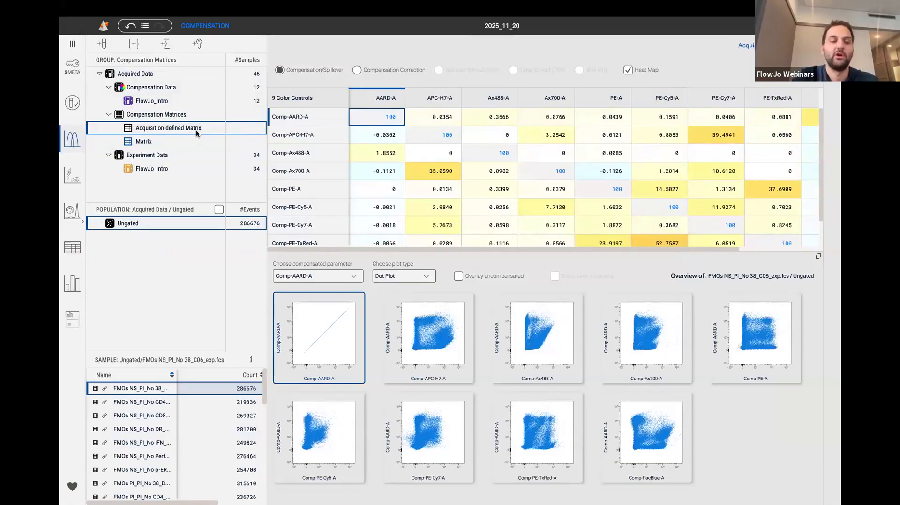
left_click(169, 147)
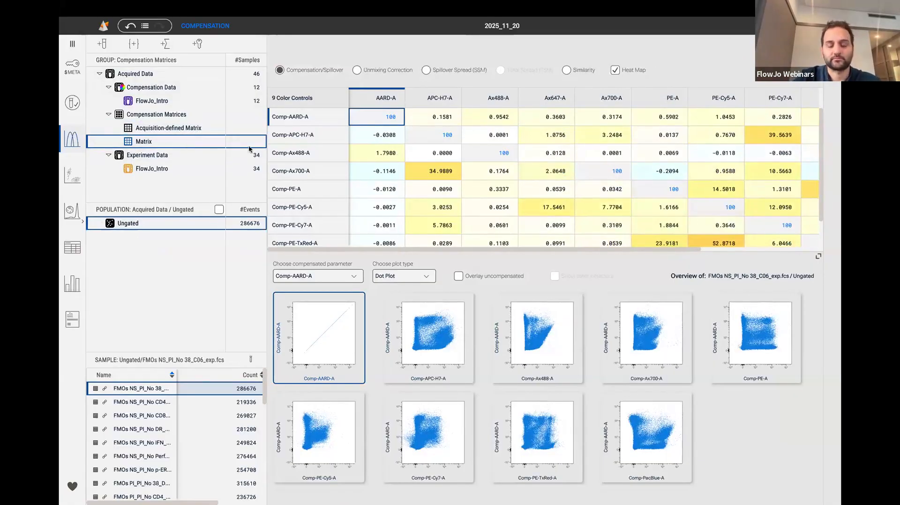
Overlay the uncompensated data on the new Matrix's dot plots and remove the overlay again
mouse_move(418, 252)
left_mouse_down()
mouse_move(417, 281)
mouse_move(418, 247)
left_mouse_up()
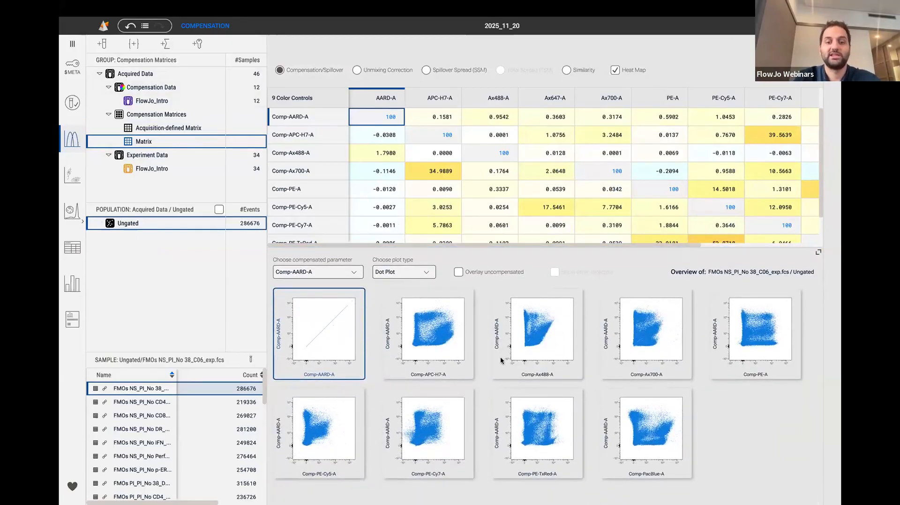
left_click(485, 276)
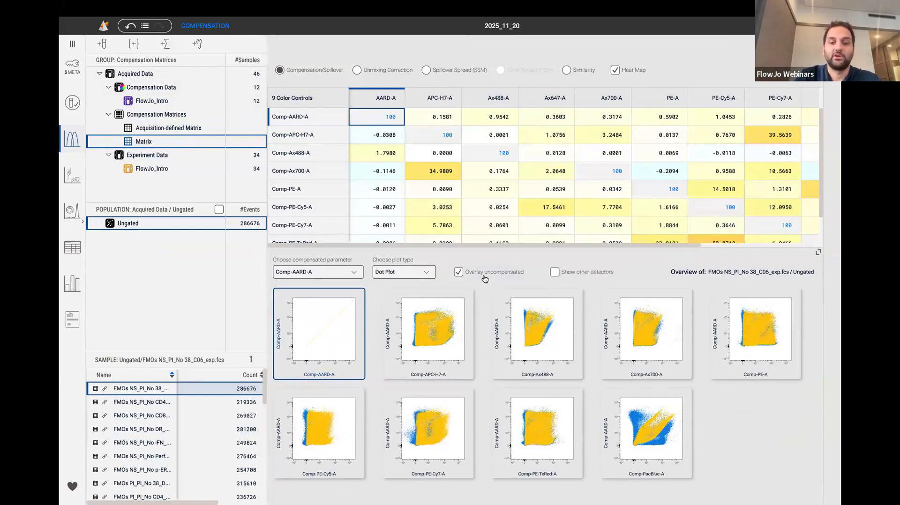
left_click(484, 276)
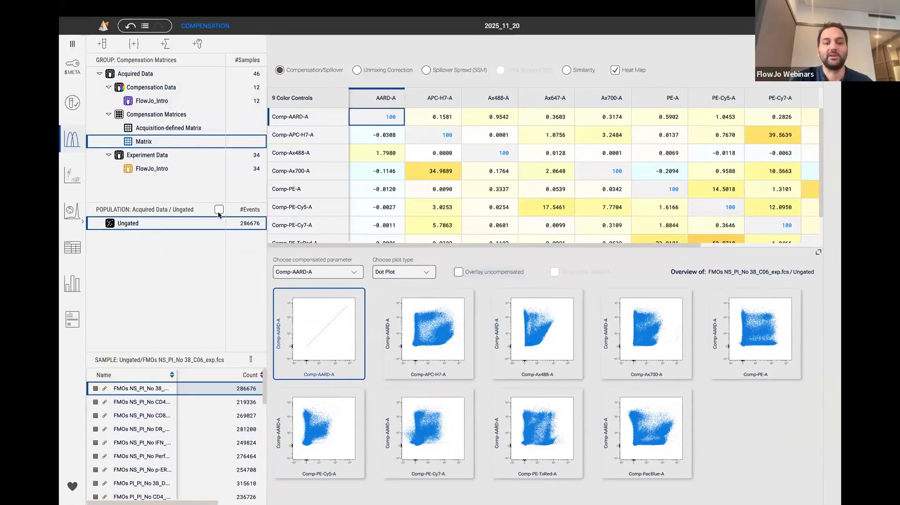
Display the new Matrix's dot plots of the 4 PE-TR bead control from the FlowJo_Intro compensation group for Comp-PE-TxRed-A
left_click(173, 119)
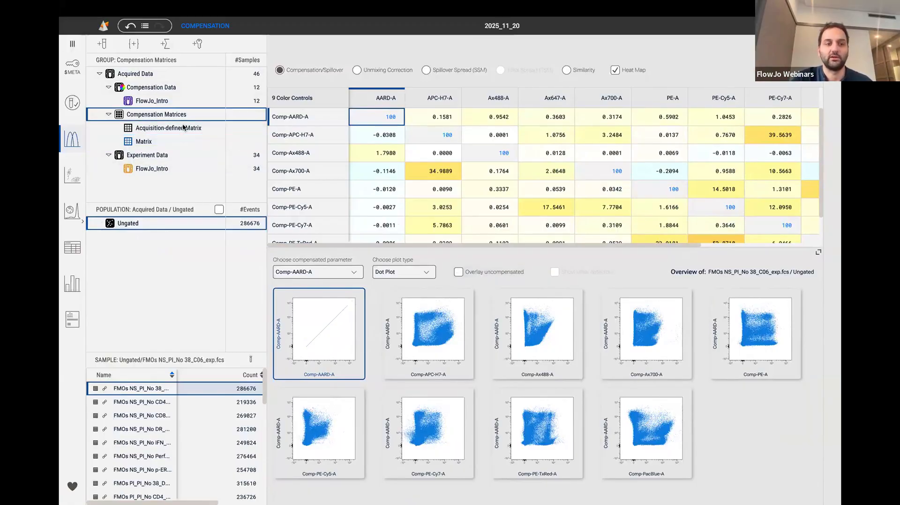
left_click(155, 101)
left_click(75, 173)
left_click(74, 142)
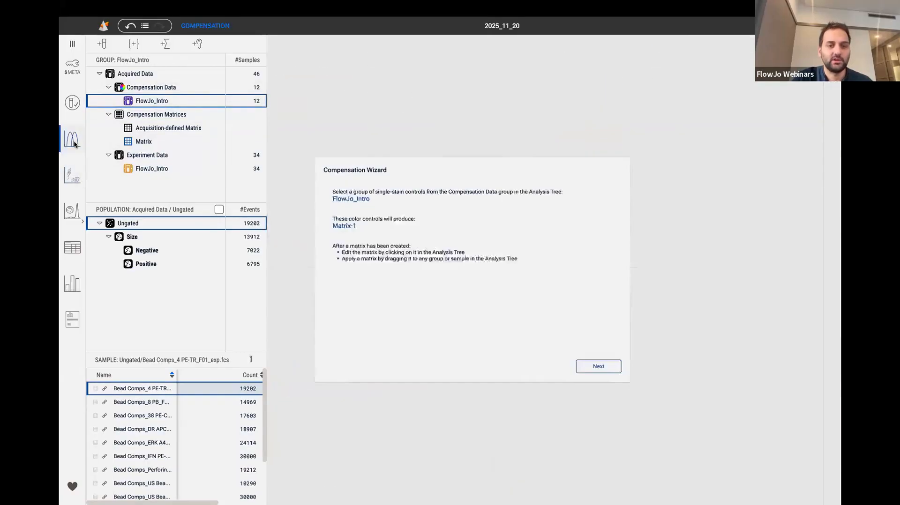
left_click(144, 141)
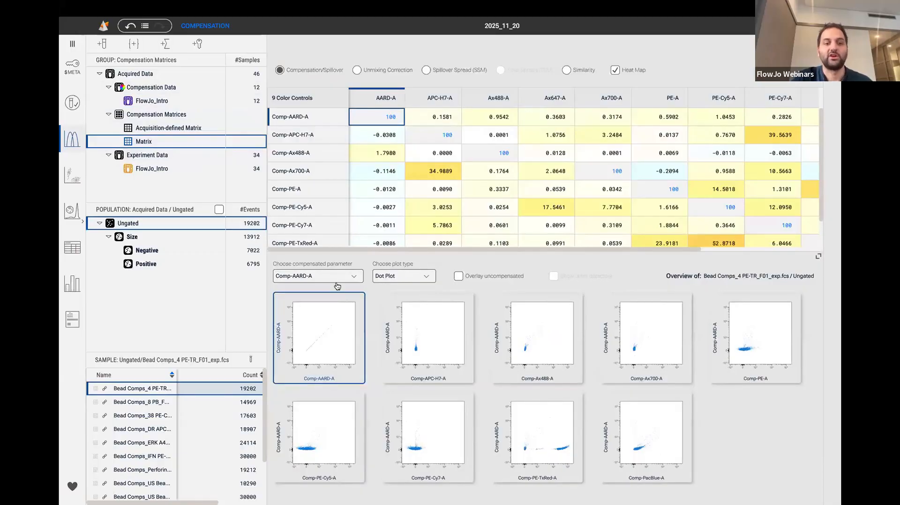
scroll(519, 232, "down", 1)
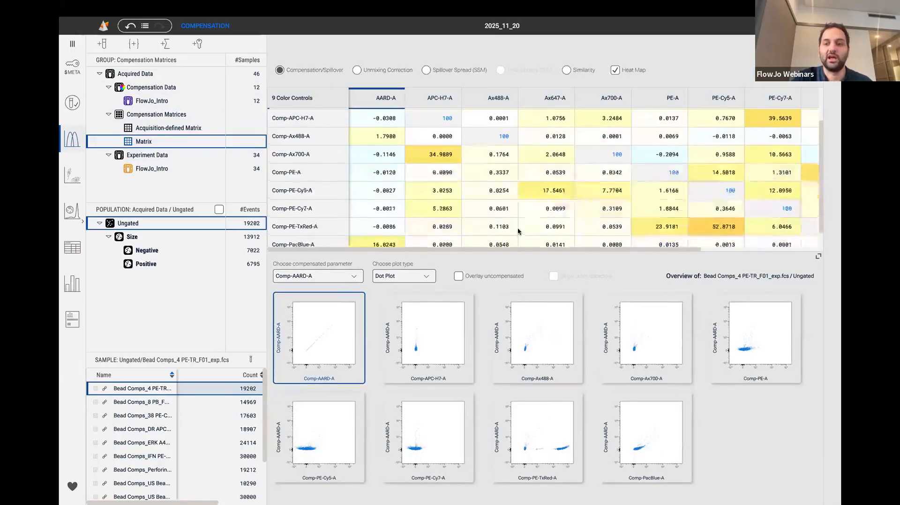
left_click(321, 224)
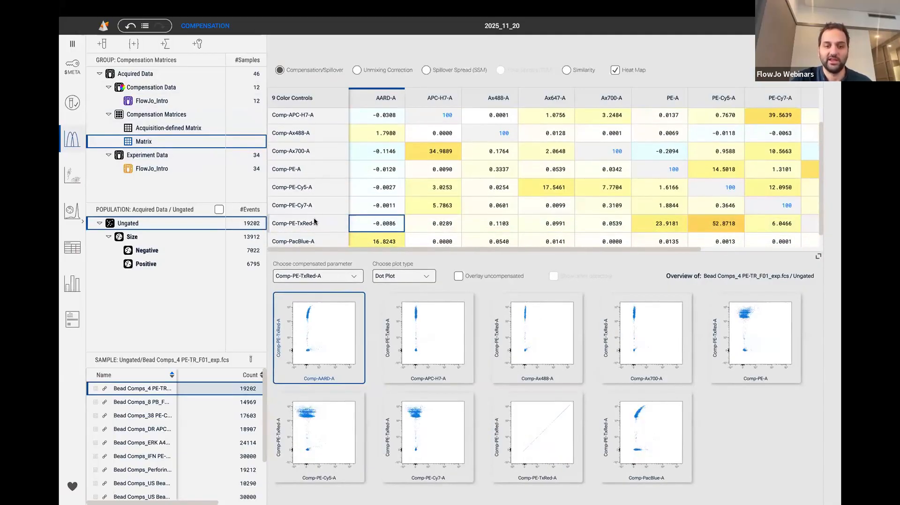
Overlay the uncompensated data on the PE-TR control's dot plots and highlight the Comp-PE-TxRed-A versus Comp-PE-Cy5-A plot
left_click(312, 279)
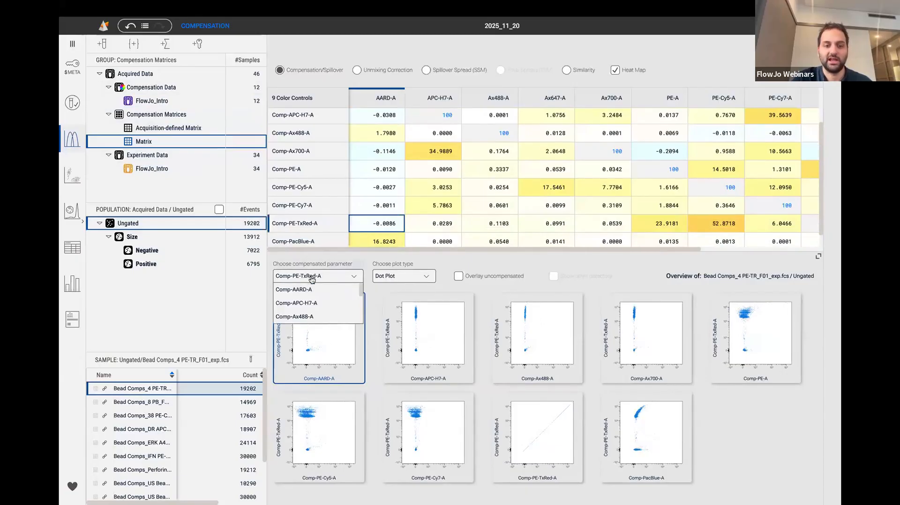
left_click(334, 265)
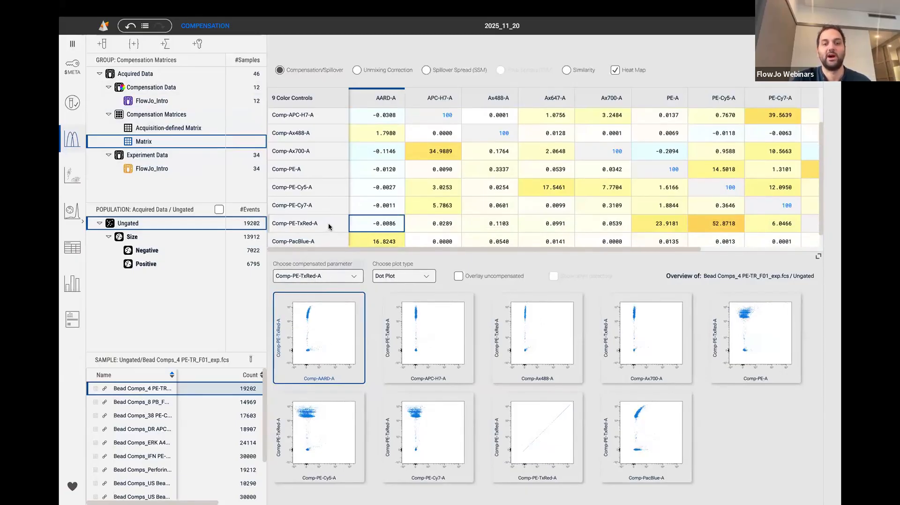
left_click(471, 278)
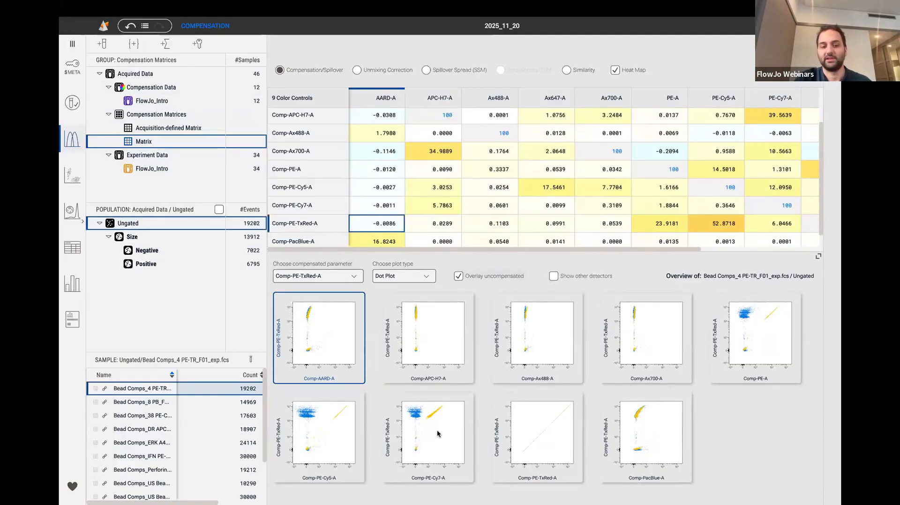
left_click(314, 434)
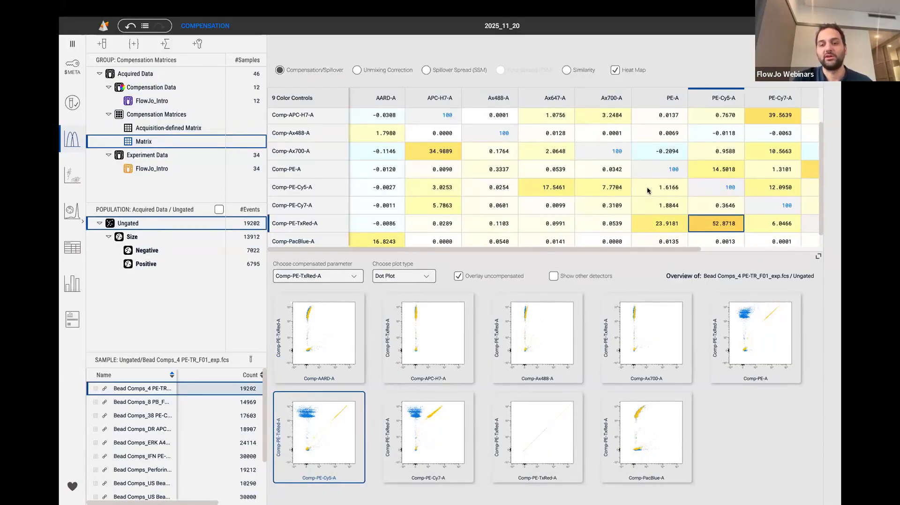
Inspect further matrix coefficients, including Comp-PE-Cy5-A and Comp-Ax700-A against APC-H7-A, with their dot plots
left_click(647, 230)
left_click(472, 217)
left_click(433, 192)
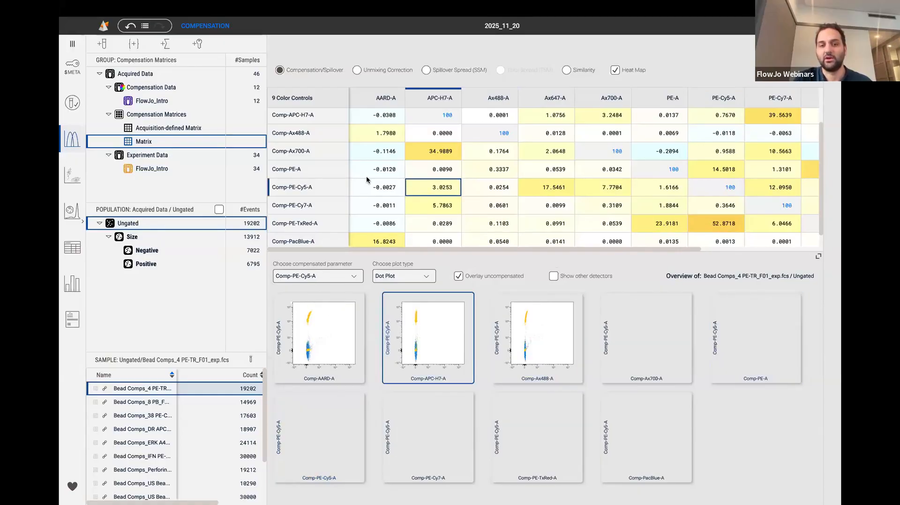
left_click(439, 153)
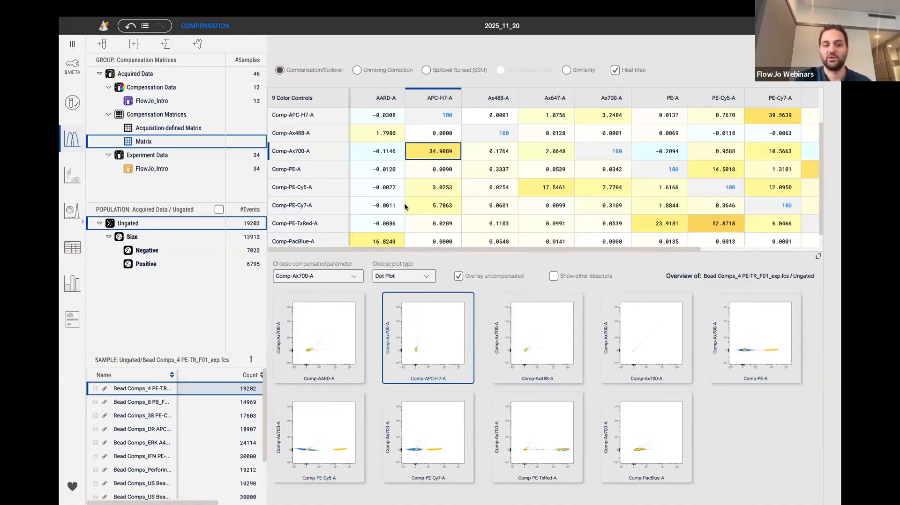
Examine the Comp-PE-TxRed-A plots against the unused Ax647-A detector, Comp-PE-Cy7-A and Comp-PE-Cy5-A
left_click(360, 224)
left_click(435, 223)
left_click(545, 223)
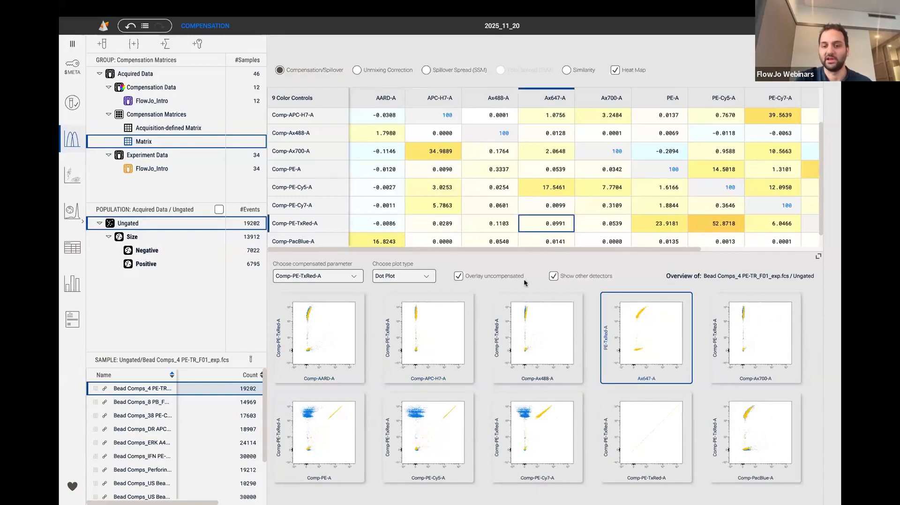
left_click(558, 424)
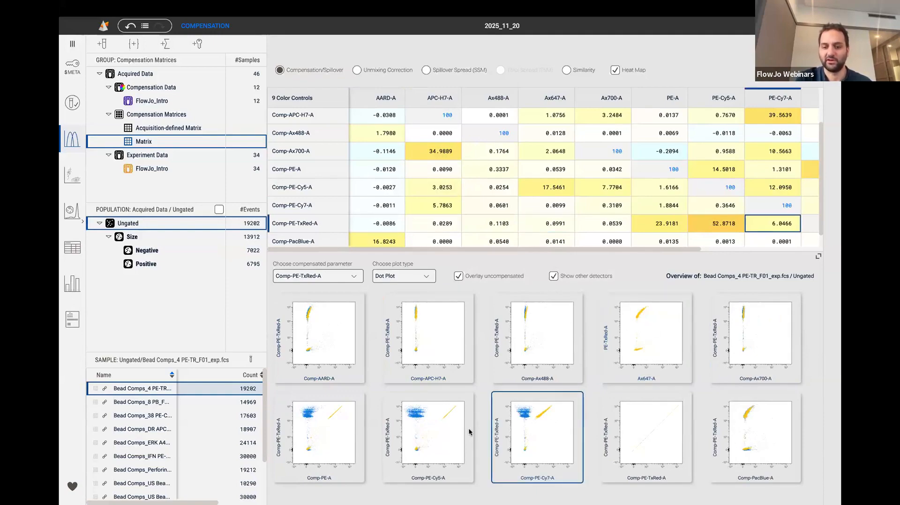
left_click(446, 439)
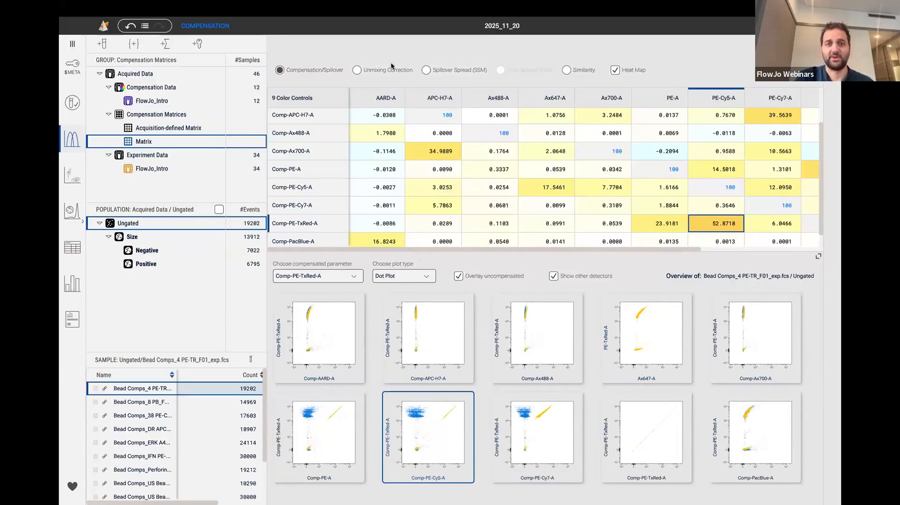
Show the enlarged Spillover Spread (SSM) table and examine Comp-APC-H7-A versus Comp-PE-Cy7-A with the DR APC-H7 bead control
left_click(440, 73)
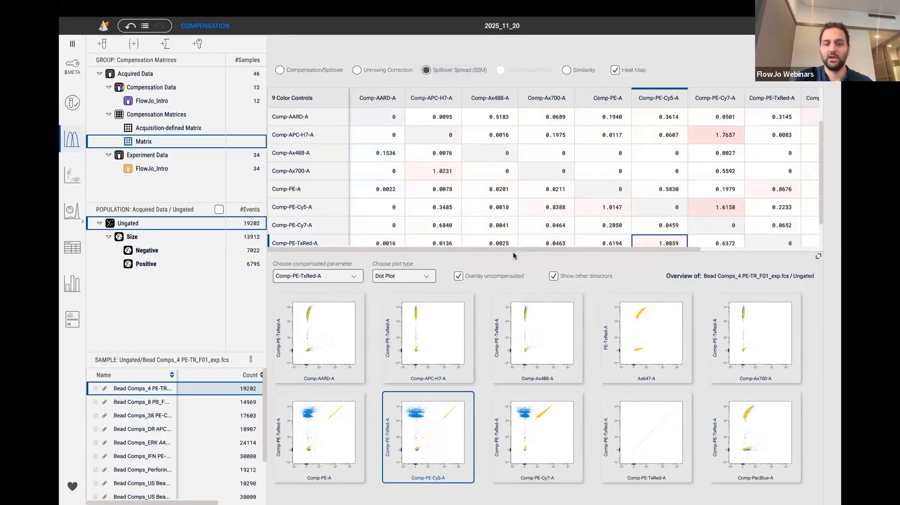
left_click_drag(513, 254, 621, 301)
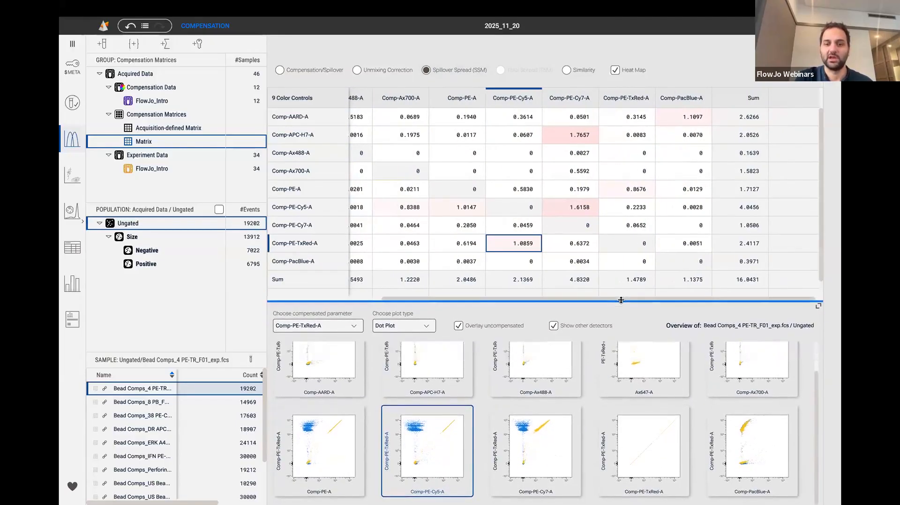
left_click(572, 135)
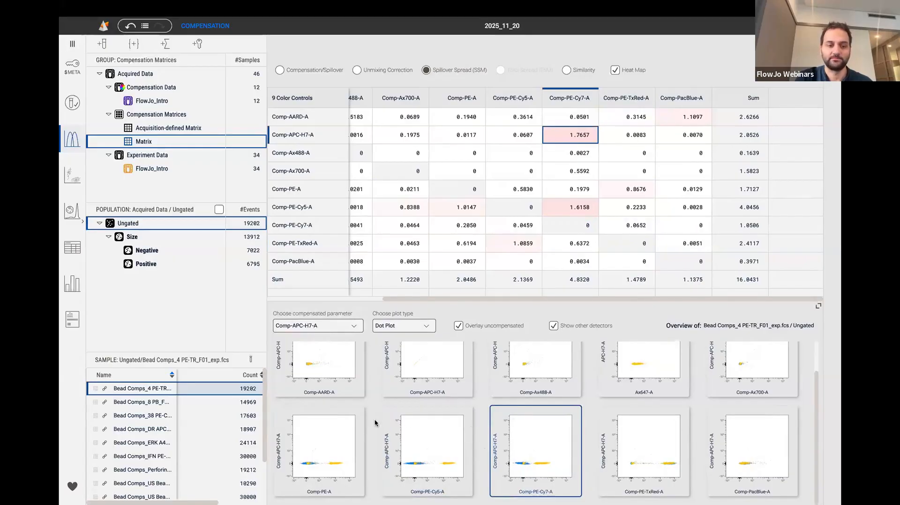
left_click(154, 433)
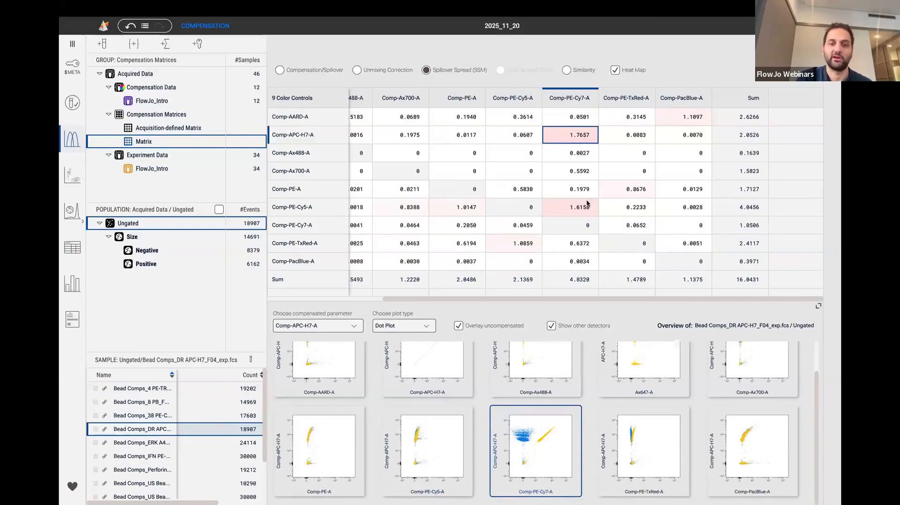
Compare other spillover spread cells, including Comp-PE-Cy5-A versus Comp-PE-Cy7-A and Comp-APC-H7-A against Ax700, Ax488 and PE-TxRed
left_click(570, 214)
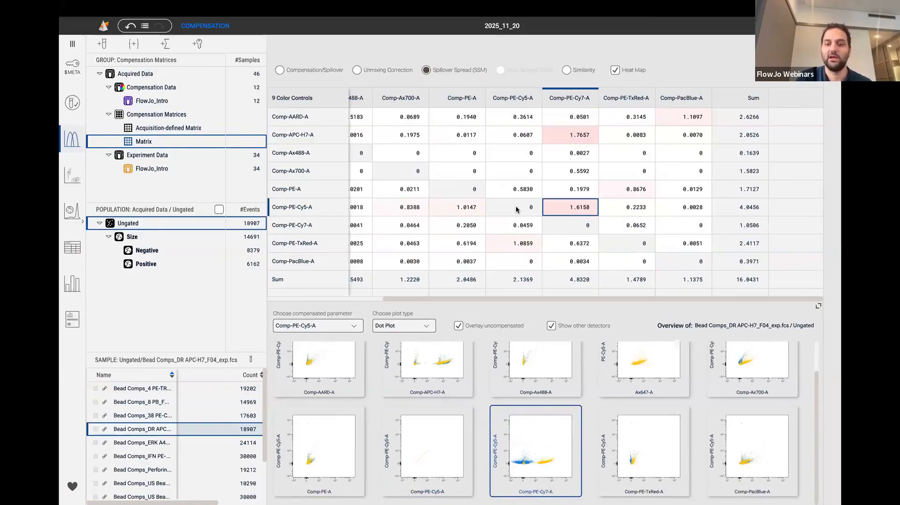
scroll(511, 207, "left", 5)
left_click(493, 136)
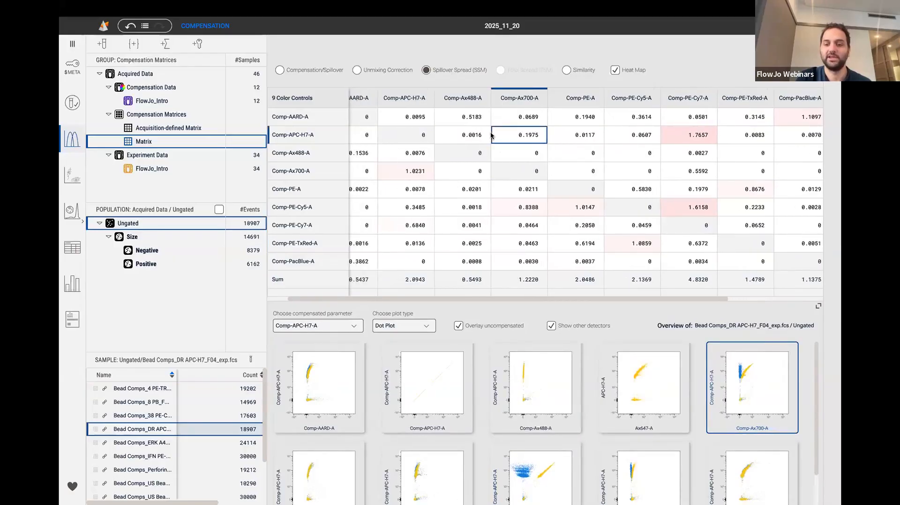
scroll(491, 136, "left", 1)
left_click(491, 136)
scroll(550, 259, "right", 2)
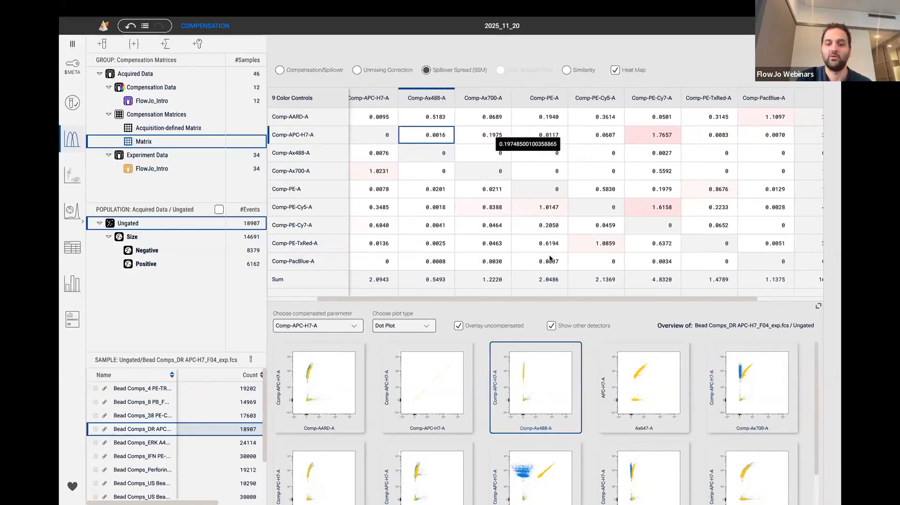
scroll(609, 143, "right", 2)
left_click(610, 141)
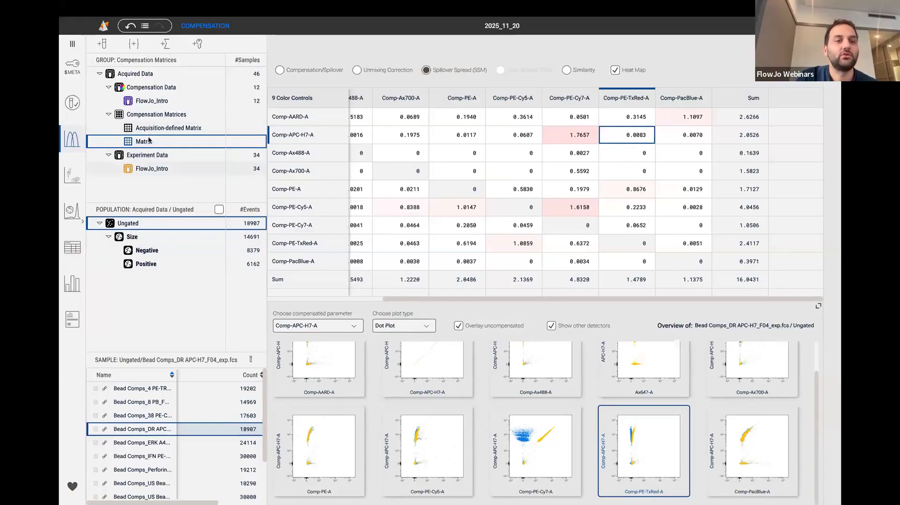
Apply the new Matrix to the Experiment Data group and list the samples of its FlowJo_Intro group
left_click_drag(142, 142, 158, 159)
left_click(158, 167)
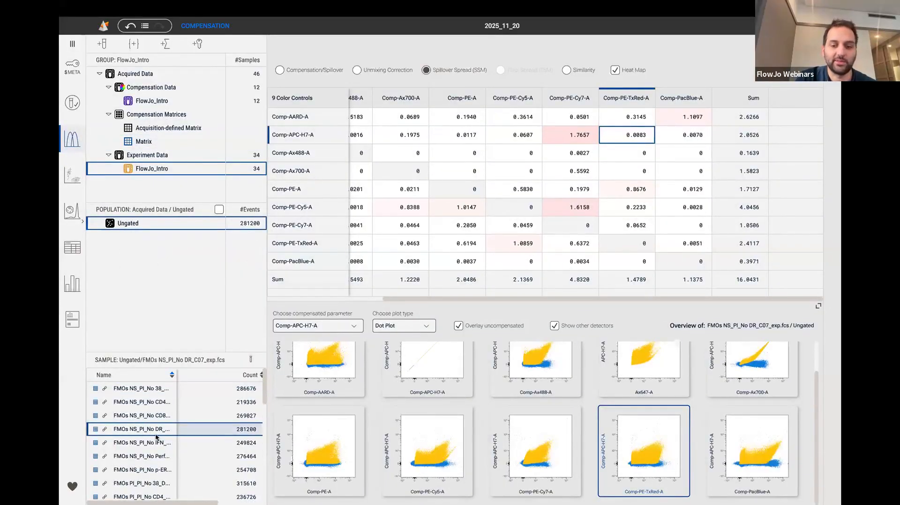
scroll(160, 412, "down", 2)
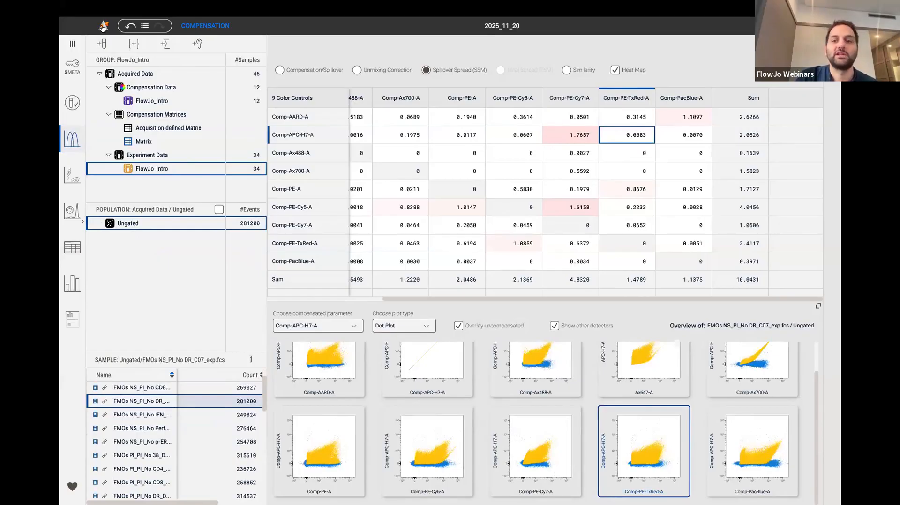
Create a new workbench without saving the current one and import the Spectral unmixing data folder
mouse_move(109, 1)
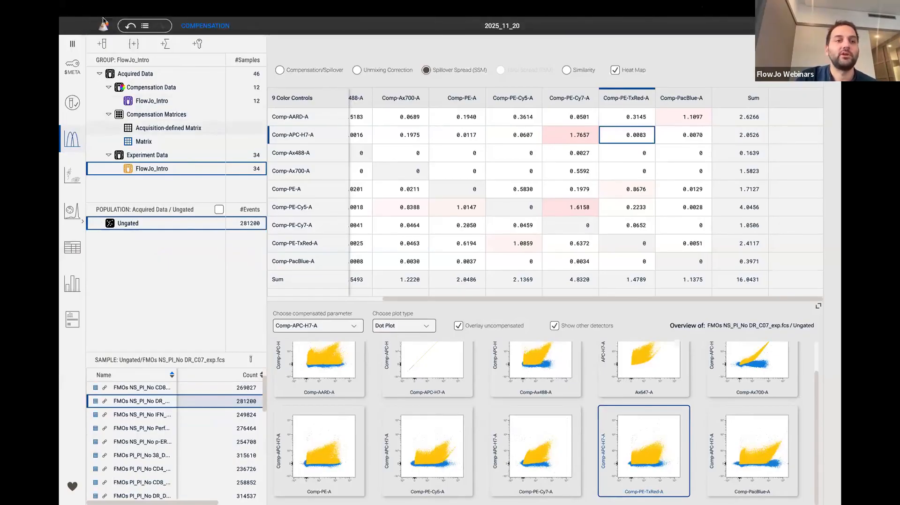
left_click(102, 29)
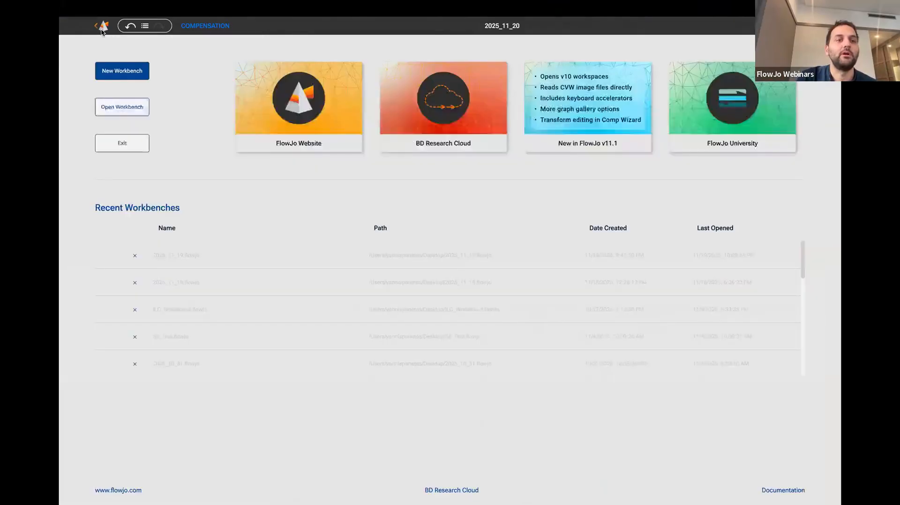
left_click(121, 72)
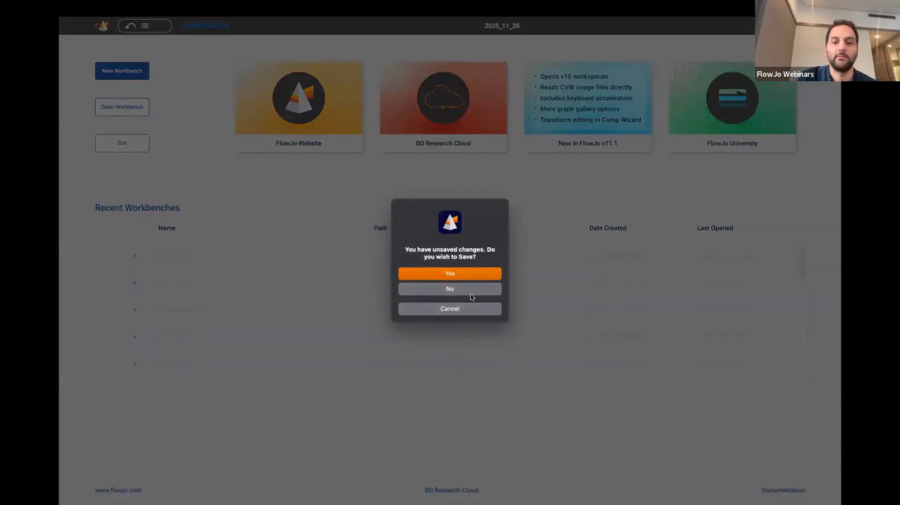
left_click(466, 293)
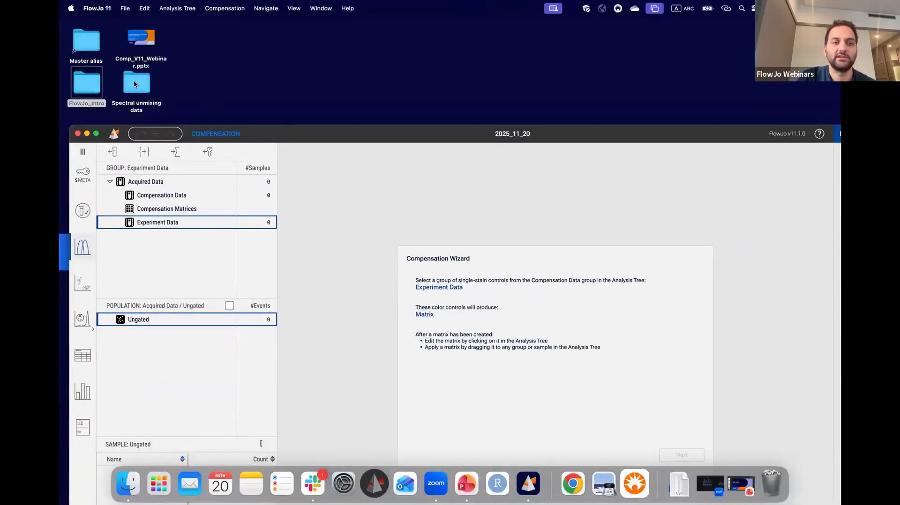
left_click_drag(134, 85, 507, 265)
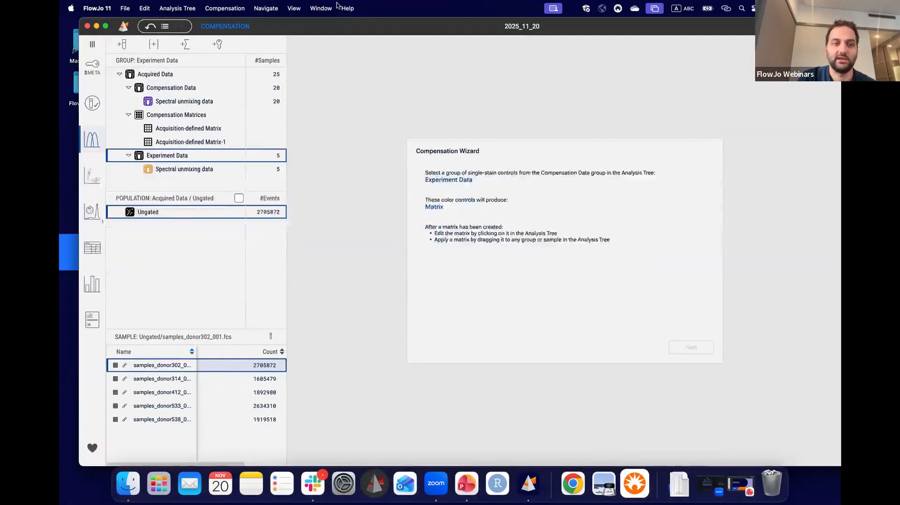
Start the Compensation Wizard for the Spectral unmixing data compensation group, widening the analysis tree and its sample name column
left_click(183, 105)
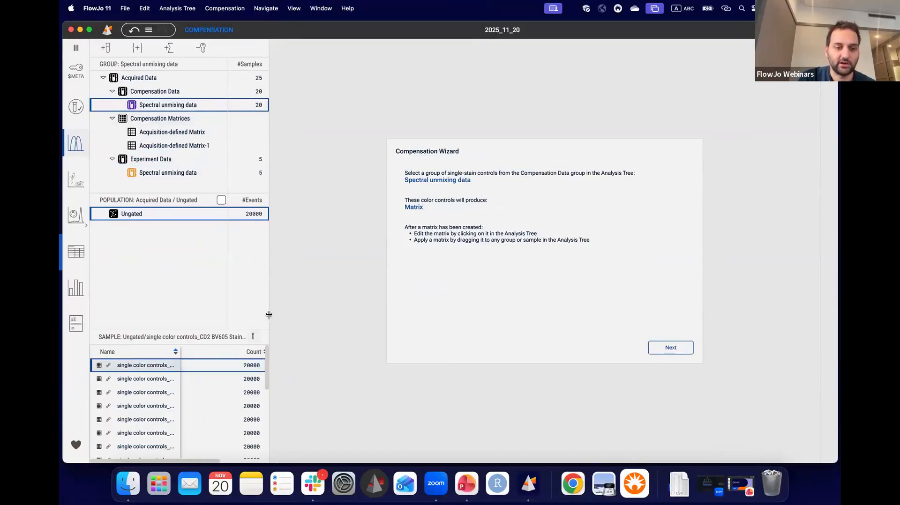
left_click_drag(269, 314, 349, 315)
left_click_drag(180, 351, 267, 352)
mouse_move(284, 31)
left_mouse_down()
mouse_move(273, 32)
mouse_move(280, 28)
left_mouse_up()
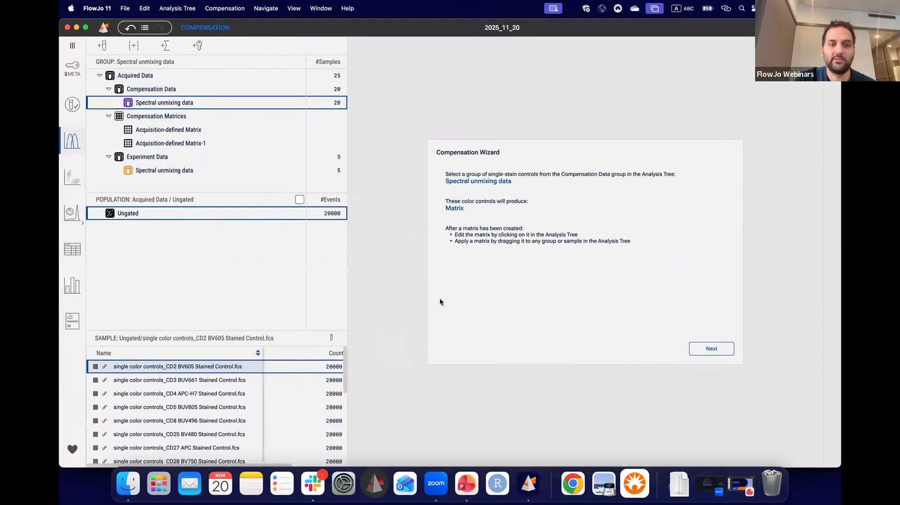
left_click(719, 355)
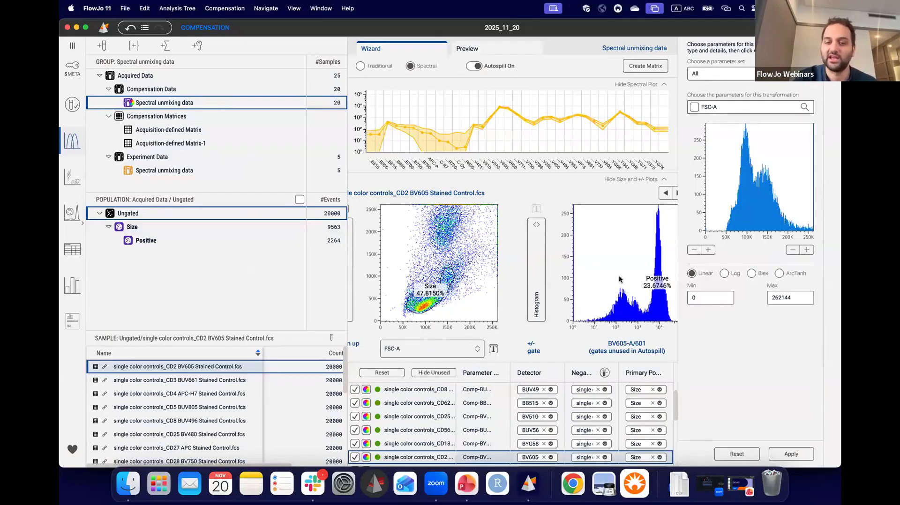
Review the spectral and gating plots of the CD25 BV480 and CD56 BUV563 controls, and make the workbench full screen
left_click(416, 403)
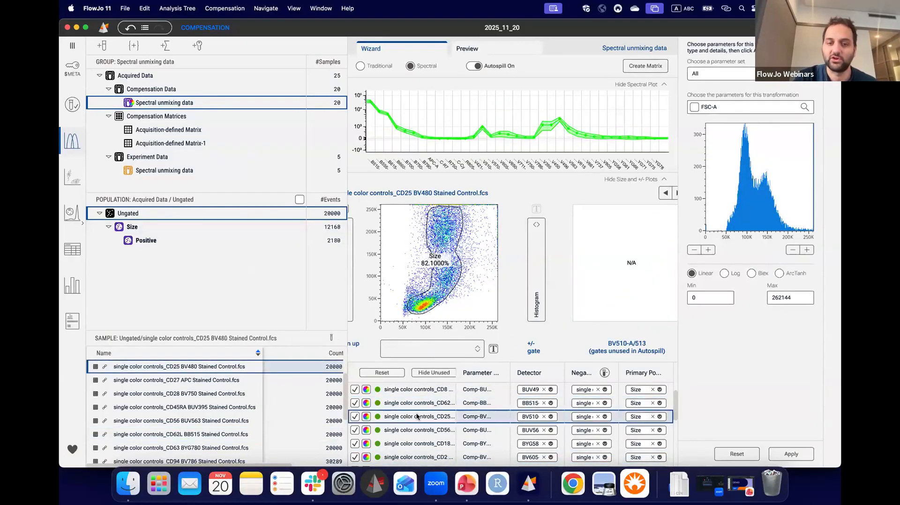
left_click(417, 433)
scroll(419, 429, "down", 1)
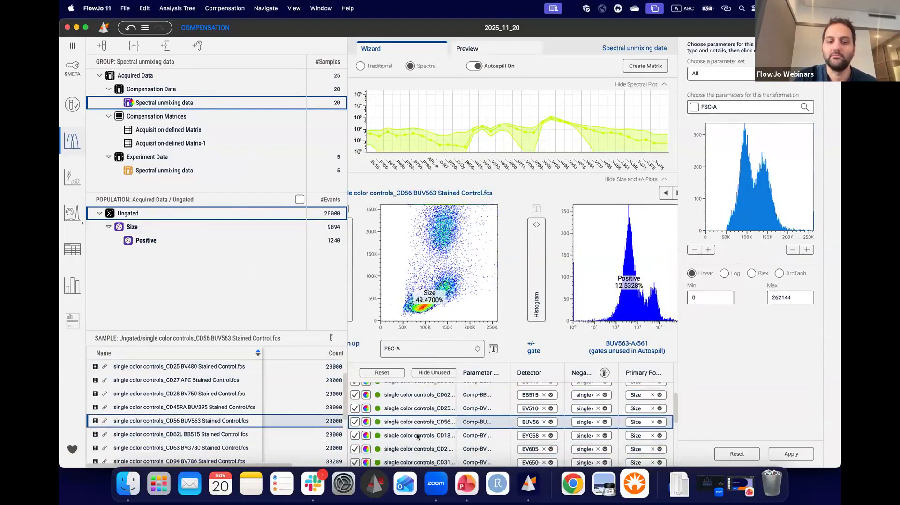
scroll(420, 423, "down", 4)
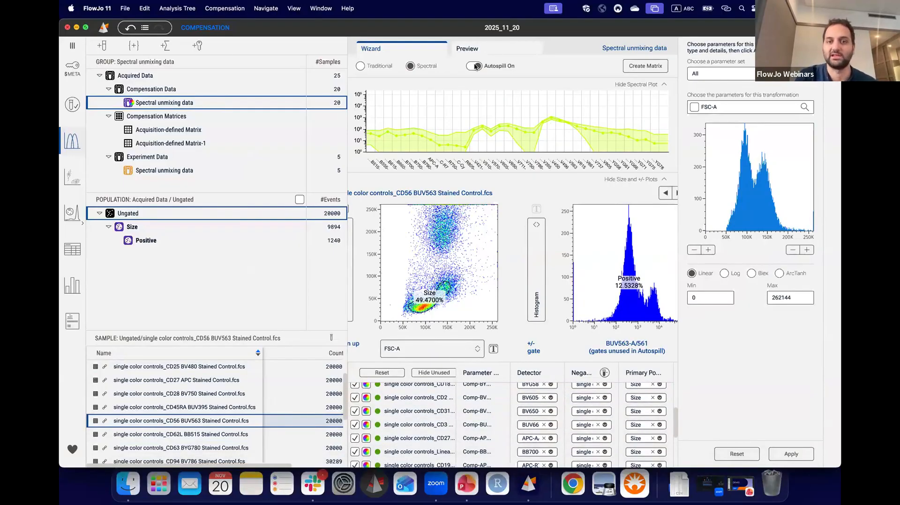
key("ctrl+super+f")
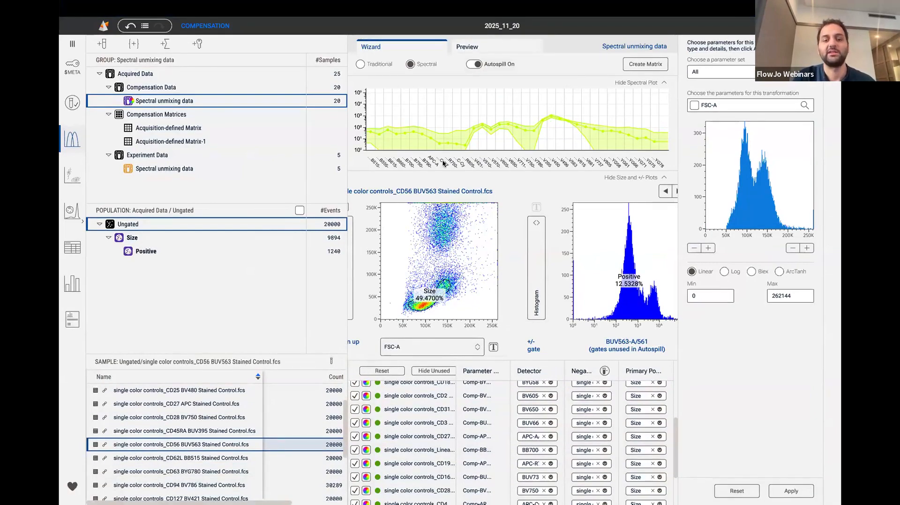
Review the spectral plots of the CD314 BV650 and CD161 BUV737 controls, enlarging the spectral plot and wizard areas
left_click(420, 409)
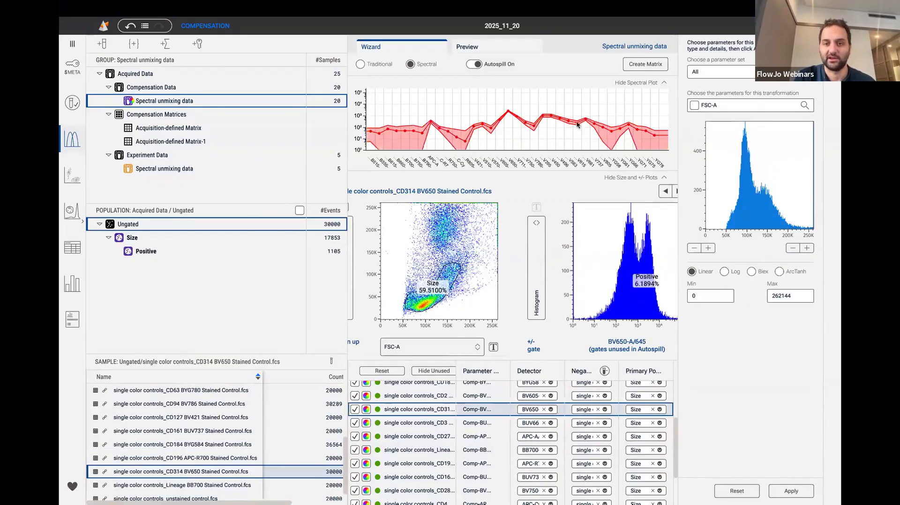
mouse_move(475, 168)
left_mouse_down()
mouse_move(476, 186)
mouse_move(476, 177)
left_mouse_up()
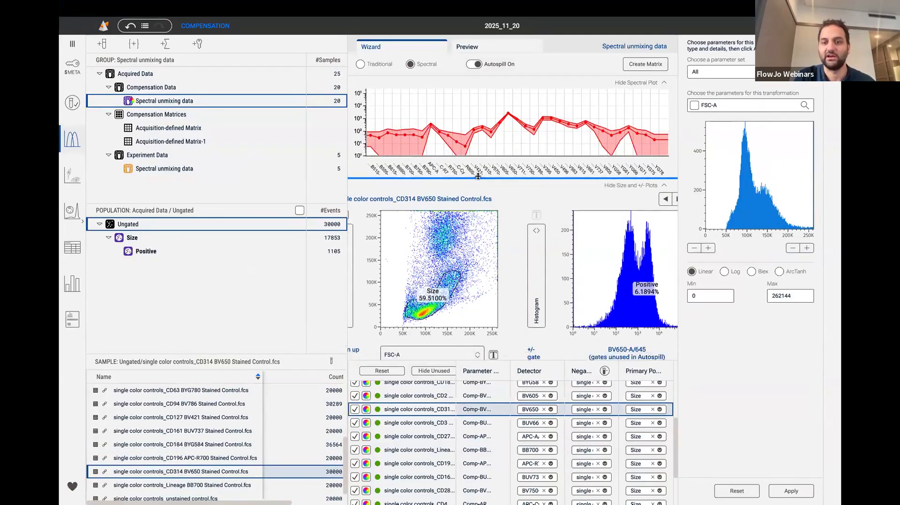
left_click(429, 439)
left_click(427, 477)
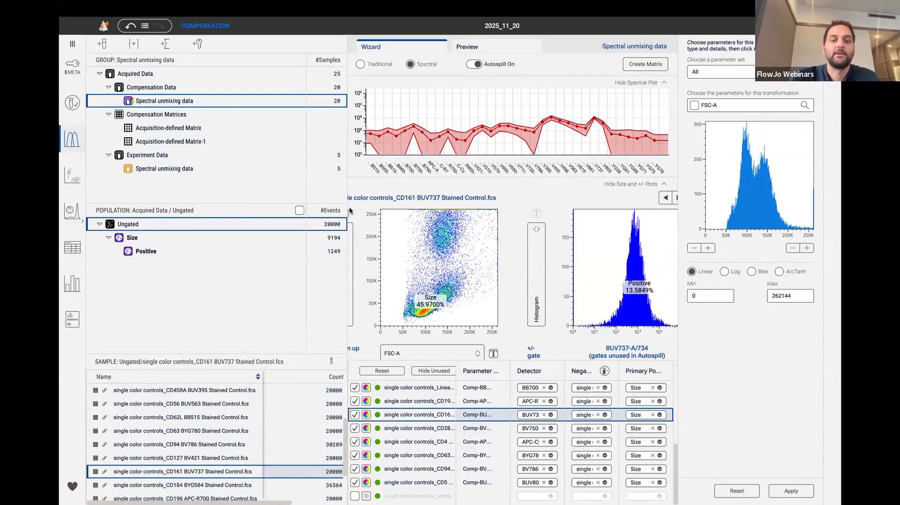
left_click_drag(348, 210, 268, 210)
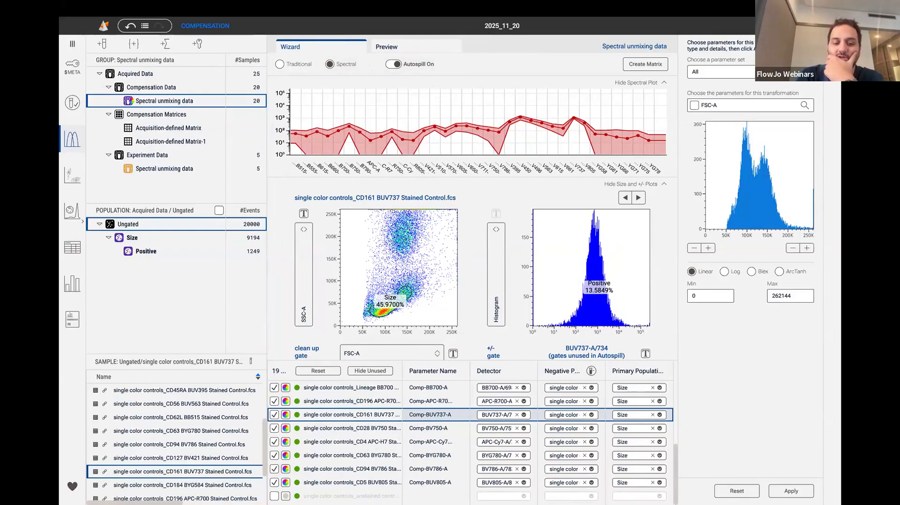
Review the spectral and gating plots of the unstained control, enlarging the spectral plot area
left_click(422, 496)
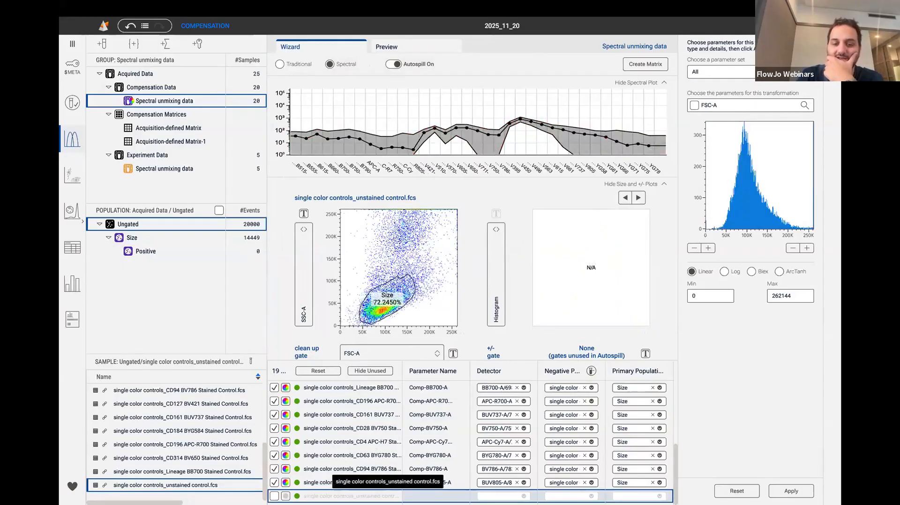
left_click(331, 484)
left_click(331, 496)
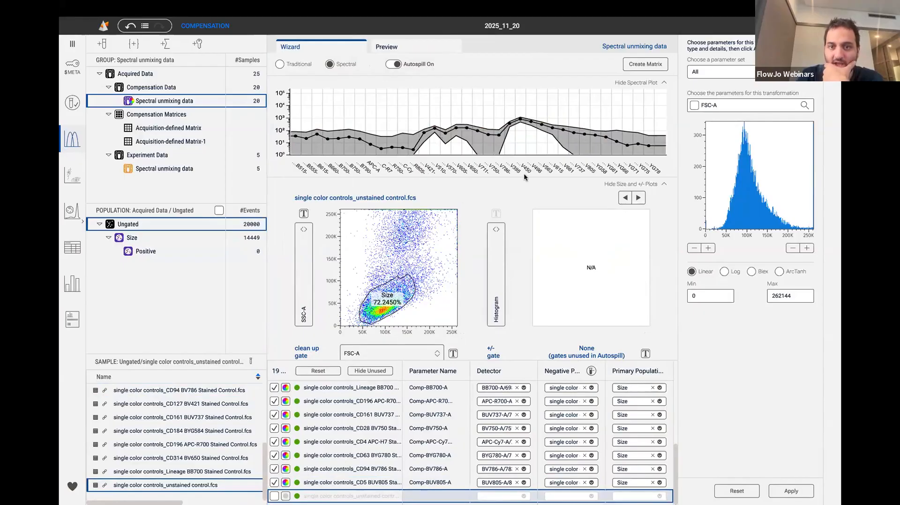
left_click_drag(520, 222, 516, 159)
left_click(74, 180)
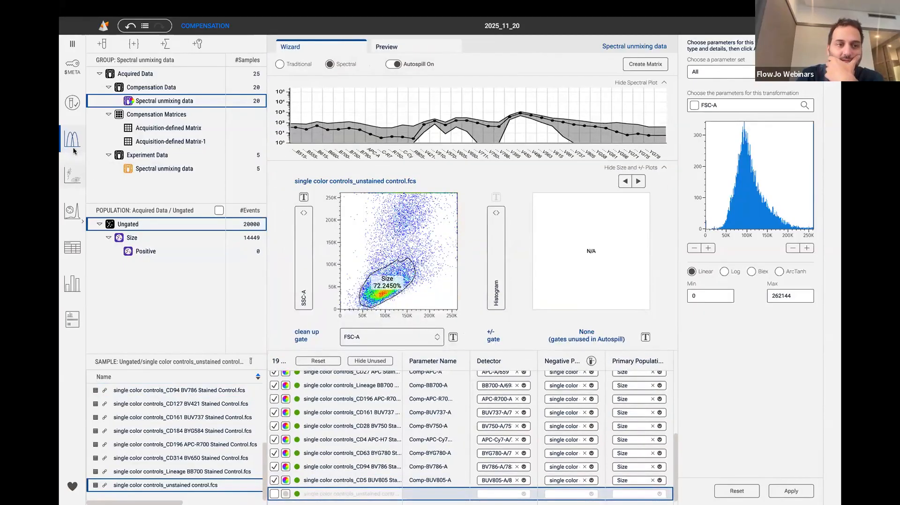
left_click(74, 146)
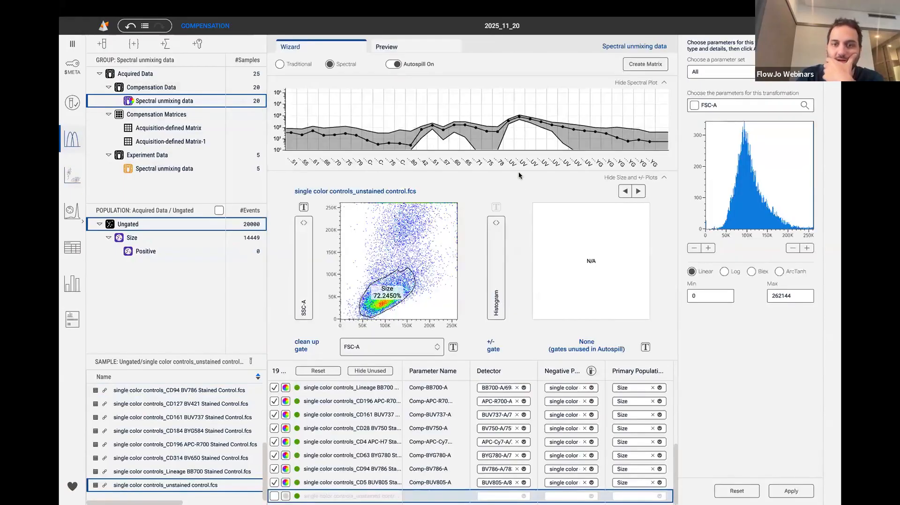
left_click_drag(517, 171, 517, 244)
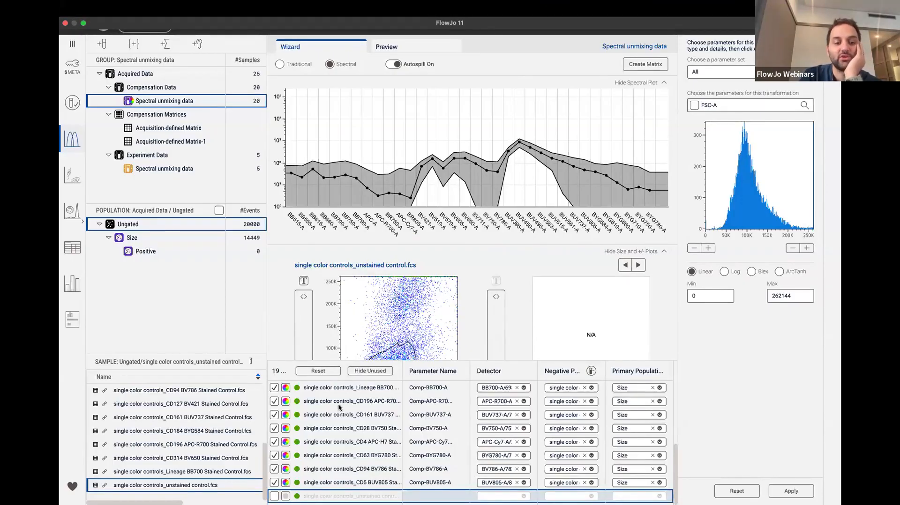
Include the unstained control in the unmixing, name its parameter Comp-AF and assign it the BUV450-A detector
left_click(274, 496)
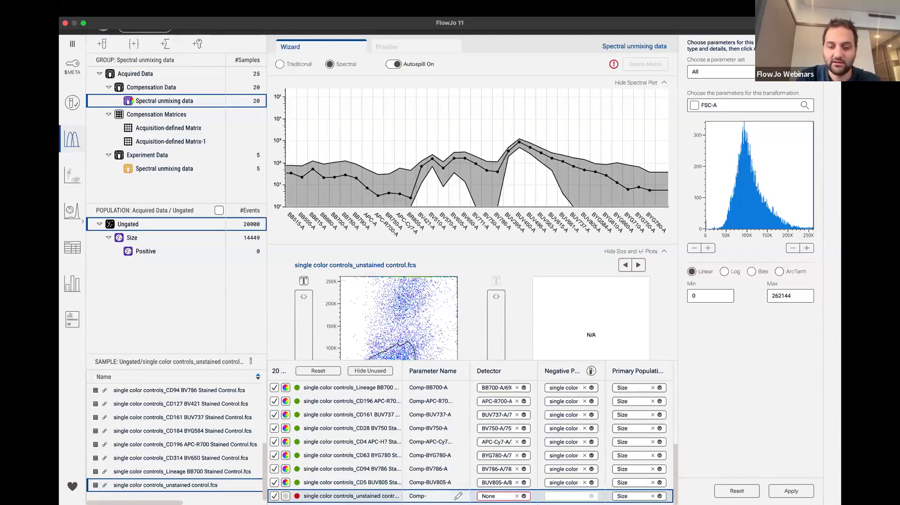
type("AF")
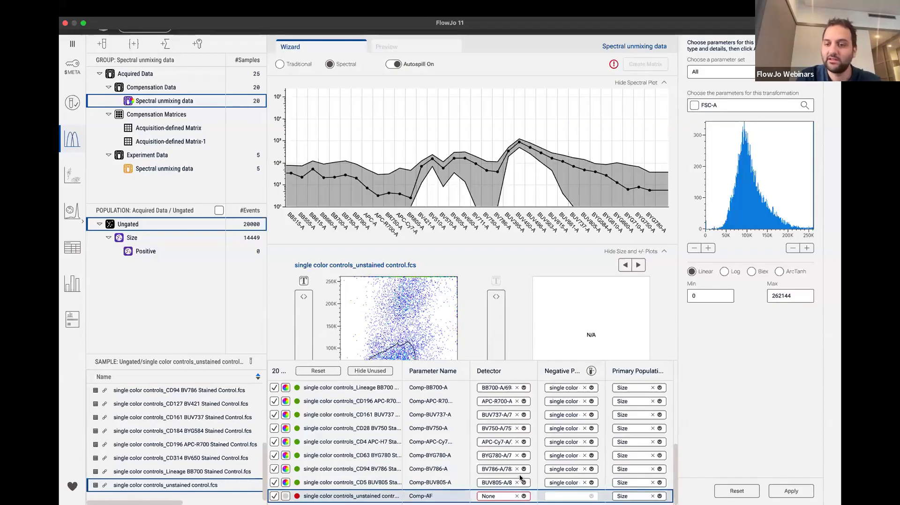
left_click(524, 496)
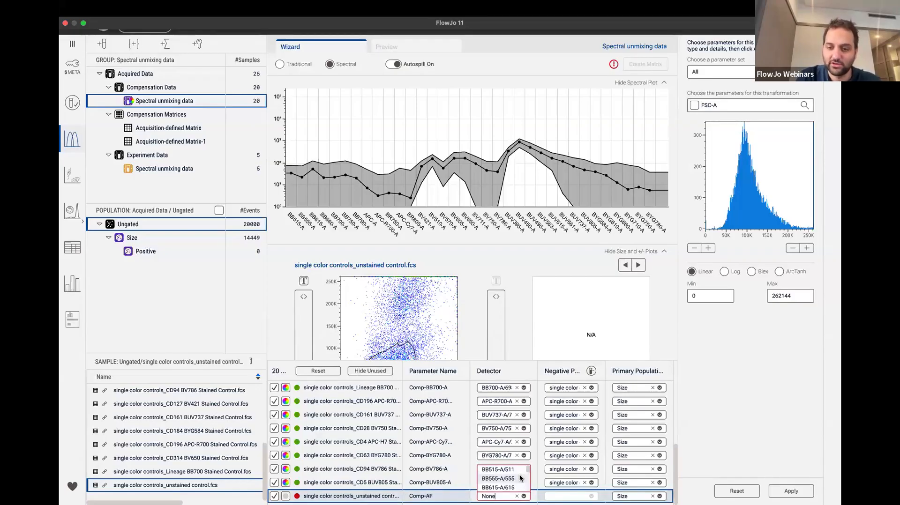
scroll(519, 478, "down", 5)
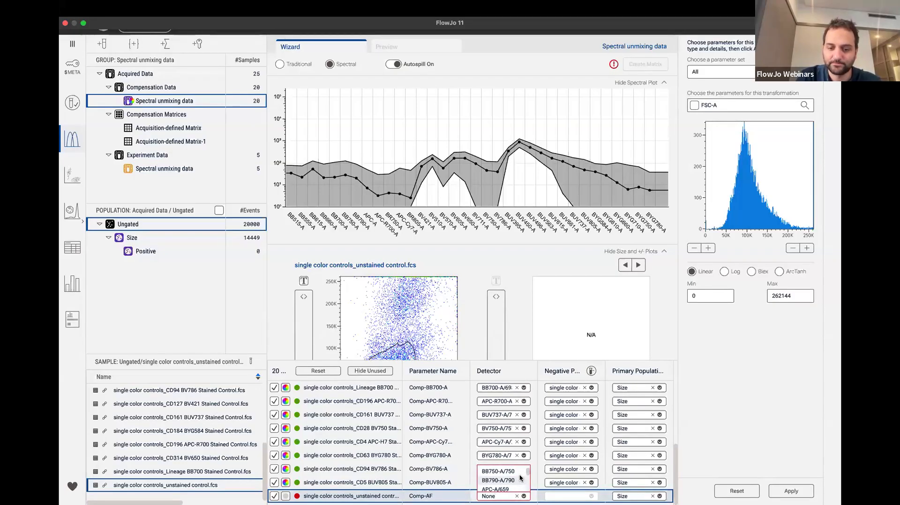
scroll(519, 478, "down", 15)
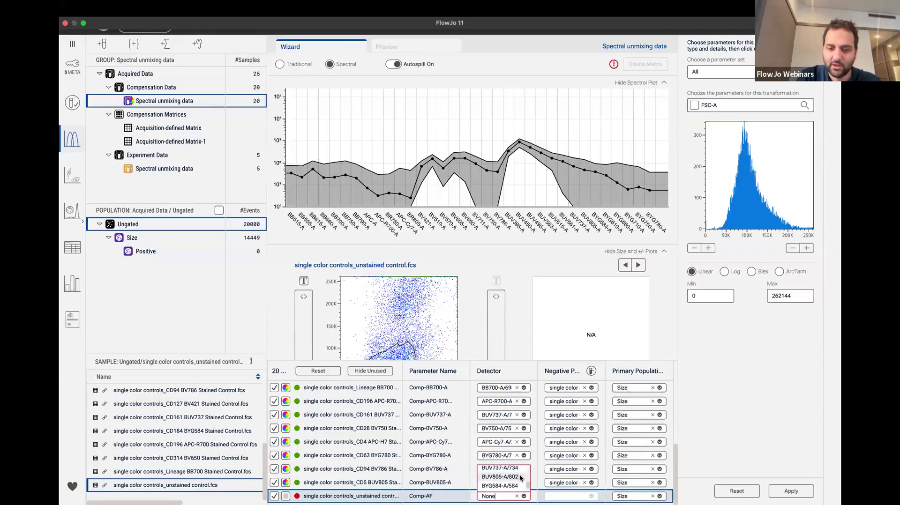
scroll(520, 478, "up", 1)
scroll(520, 478, "up", 3)
left_click(509, 471)
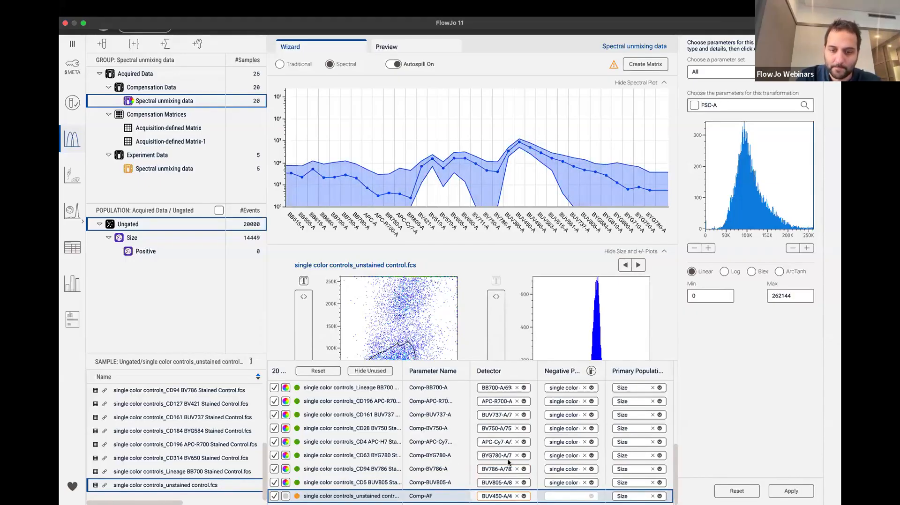
Enlarge the controls table by collapsing the size and +/- plots and shrinking the spectral plot area
scroll(508, 461, "up", 5)
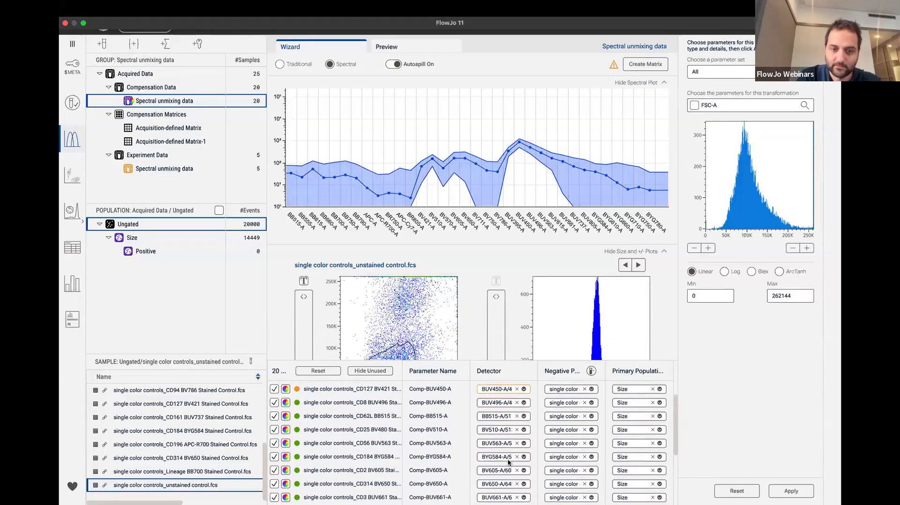
left_click_drag(443, 362, 457, 250)
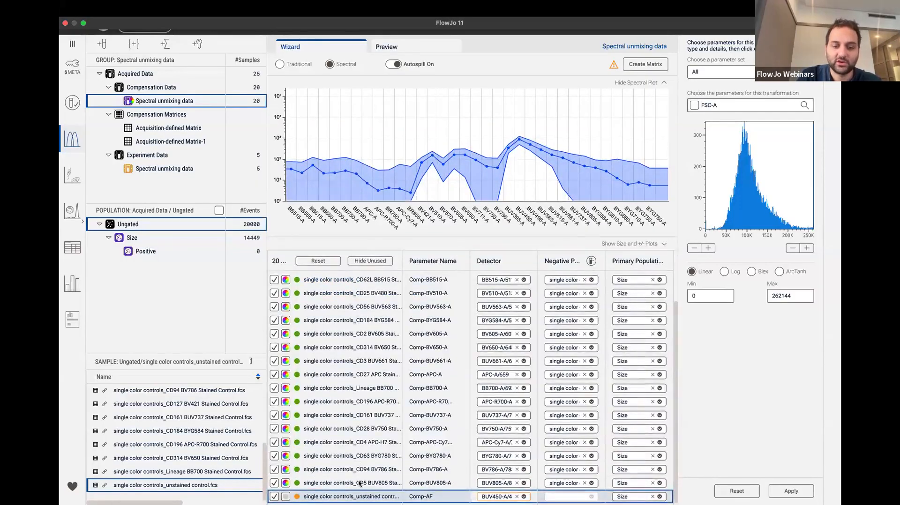
left_click(360, 484)
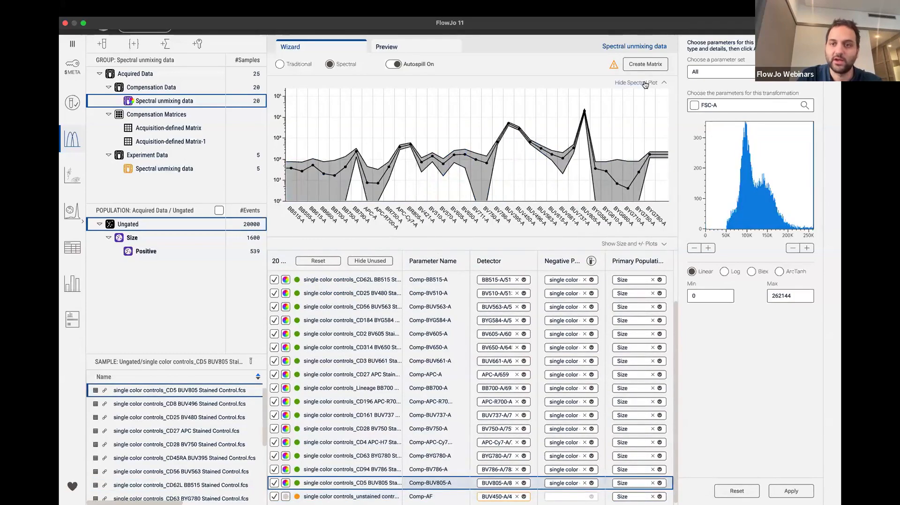
left_click(645, 83)
left_click_drag(534, 89, 534, 159)
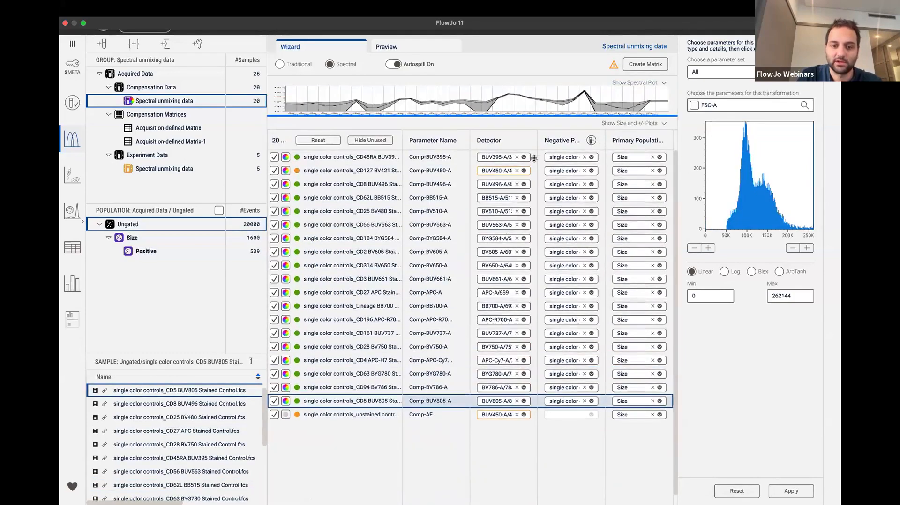
Review the spectral plots of the CD94 BV786, CD63 BYG780, CD4 APC-H7 and CD28 BV750 controls
left_click(374, 429)
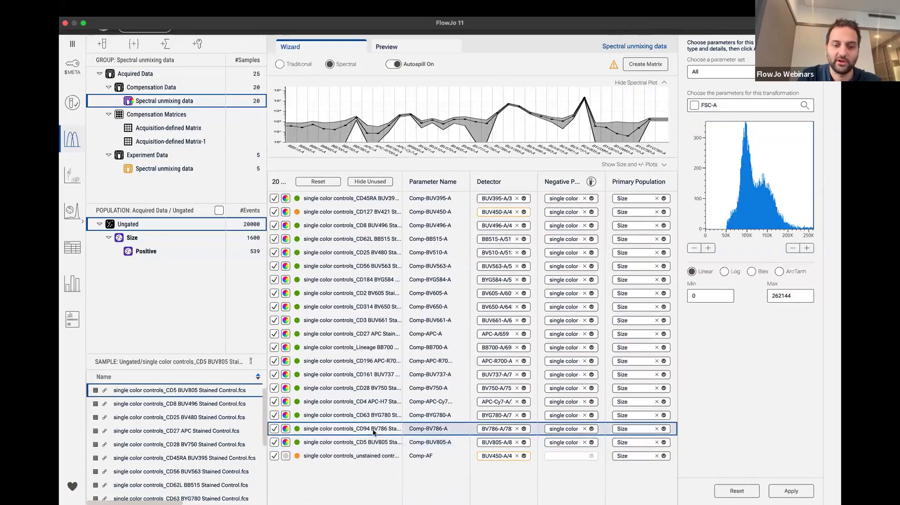
left_click(371, 415)
left_click(369, 402)
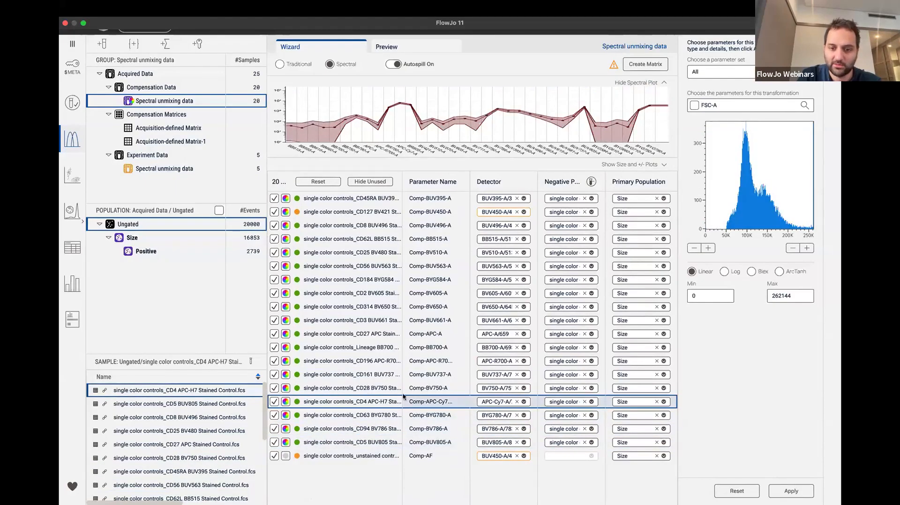
left_click(369, 389)
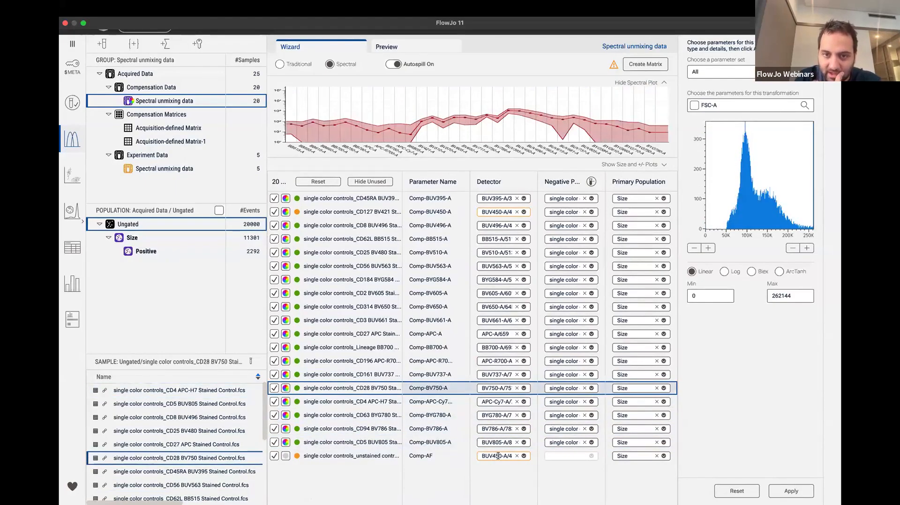
Check the unstained control's detector warning and reassign the CD127 BV421 control to detector BV421-A/420
left_click(524, 213)
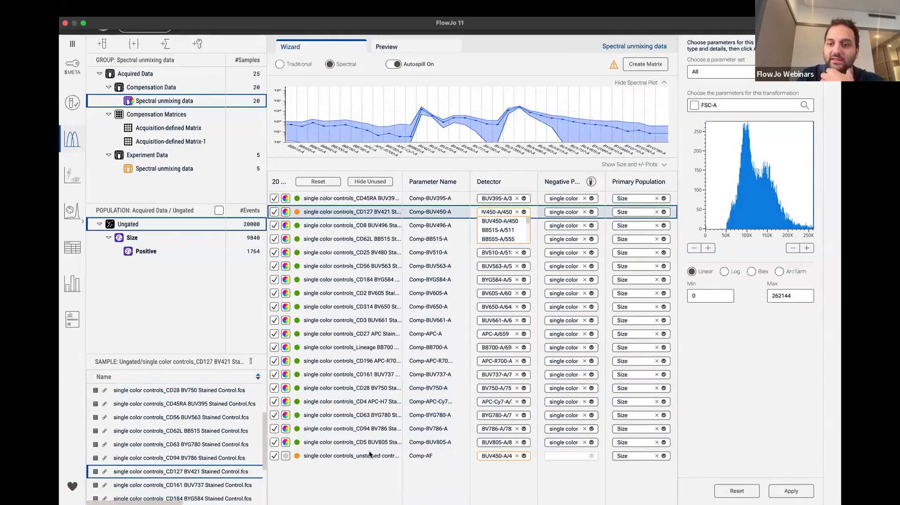
left_click(396, 489)
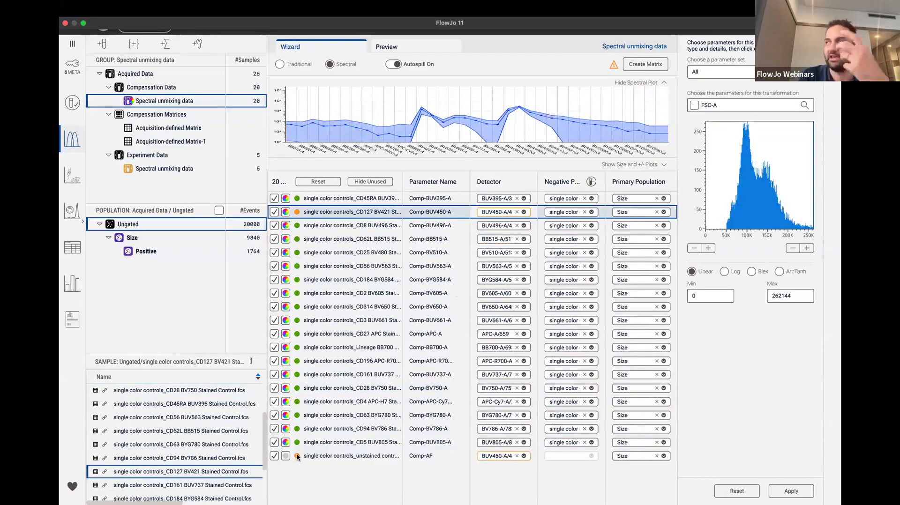
mouse_move(298, 457)
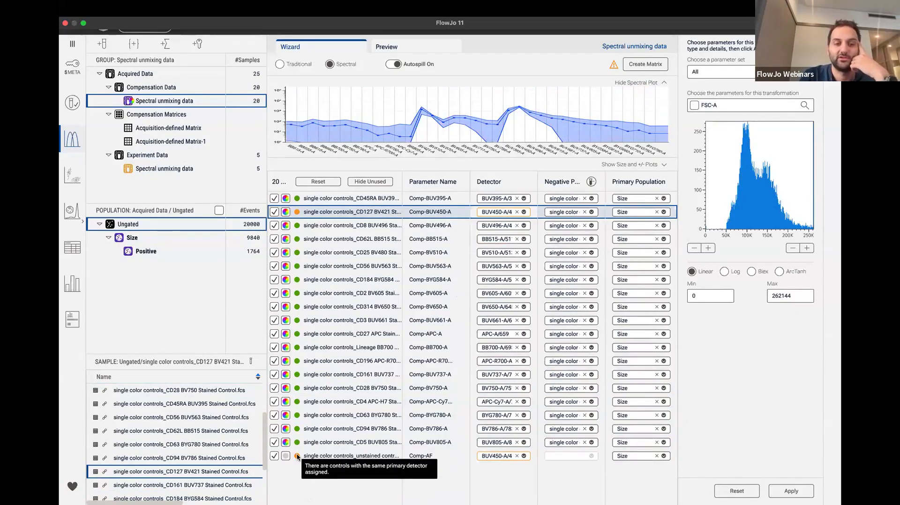
left_click(523, 213)
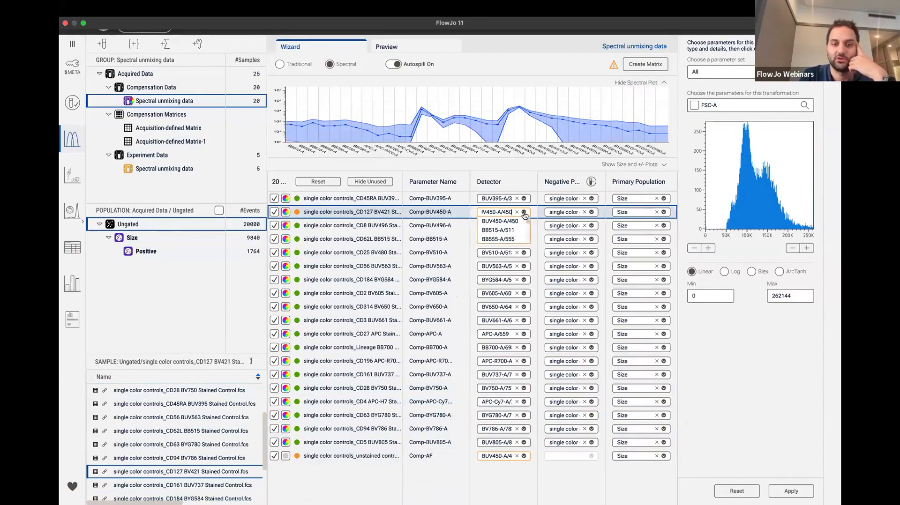
scroll(527, 223, "down", 5)
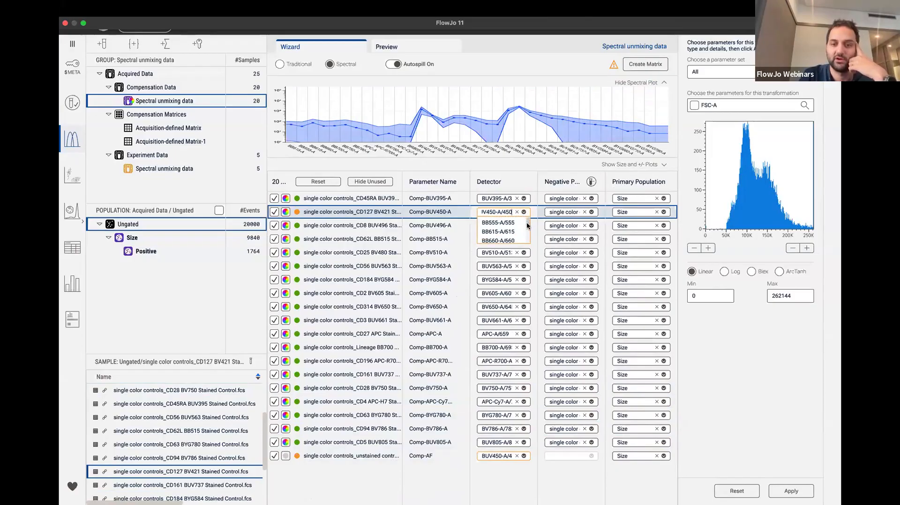
left_click_drag(525, 239, 525, 228)
scroll(525, 230, "up", 2)
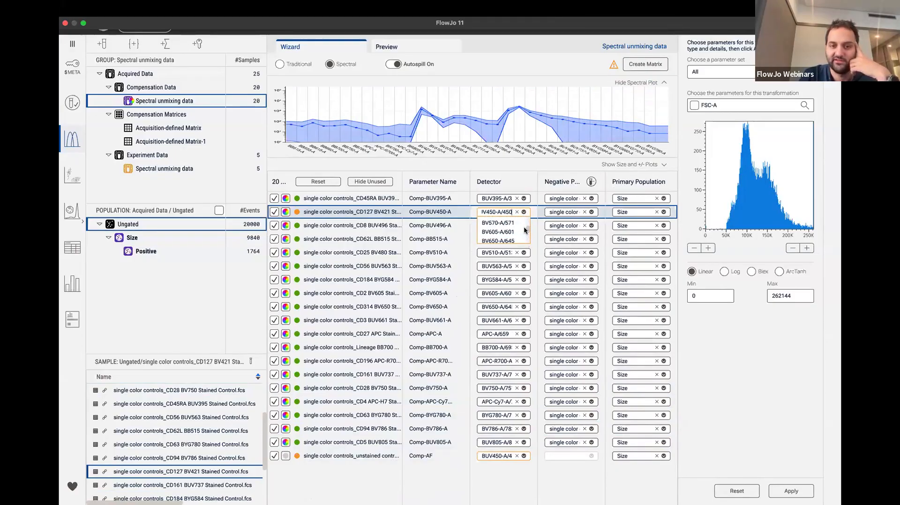
scroll(525, 229, "up", 2)
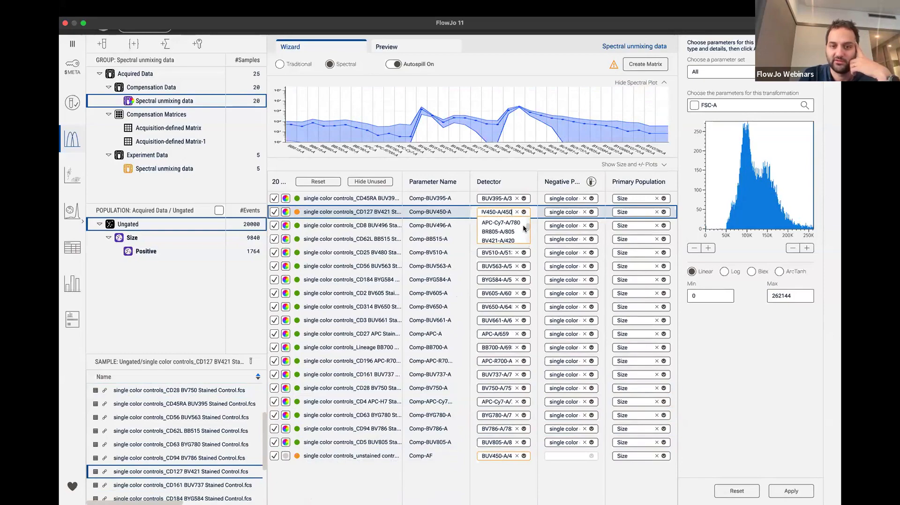
left_click(514, 230)
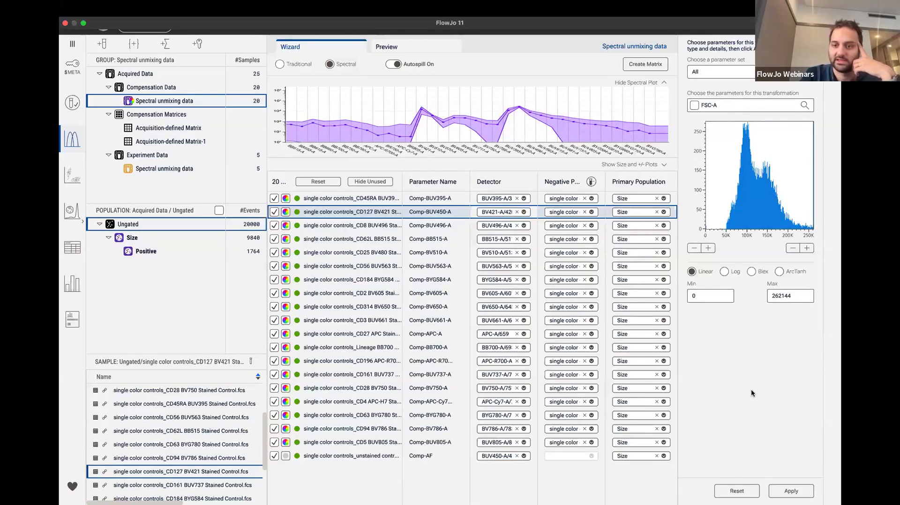
Create the spectral unmixing matrix from the controls and open it from the compensation matrices group
left_click(648, 69)
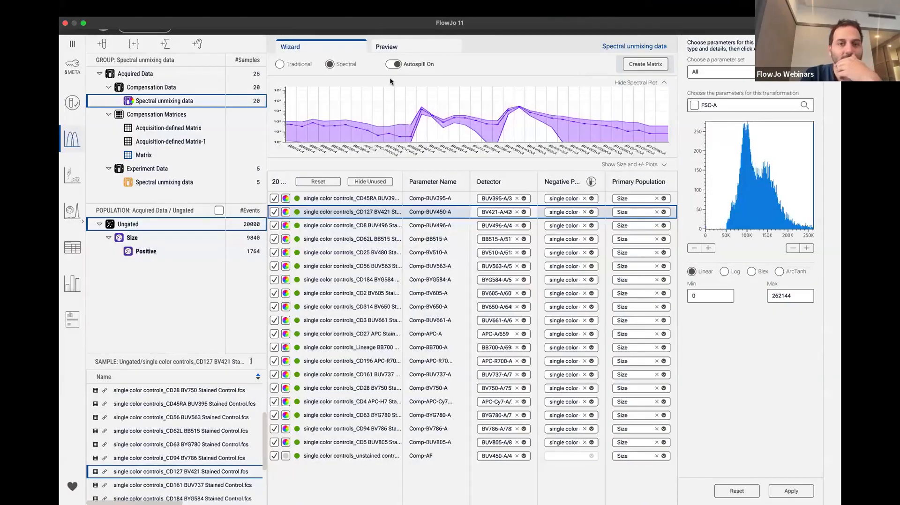
left_click(403, 55)
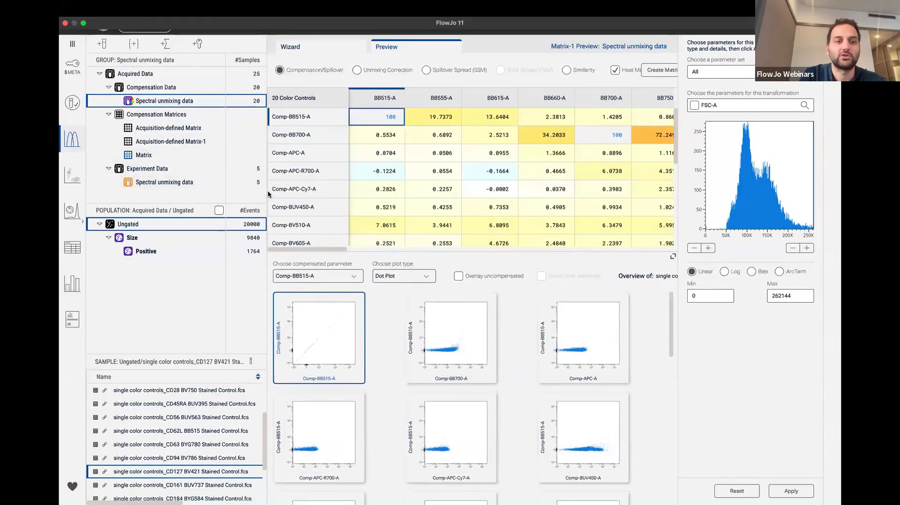
left_click(245, 153)
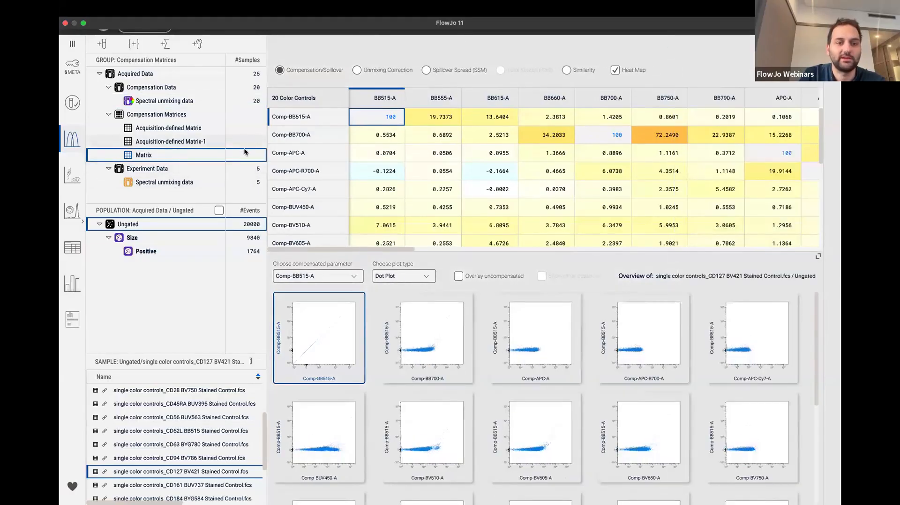
Examine the Compensation/Spillover values of the new matrix across all controls and detectors, enlarging the matrix table
left_click_drag(366, 255, 359, 409)
scroll(351, 204, "down", 4)
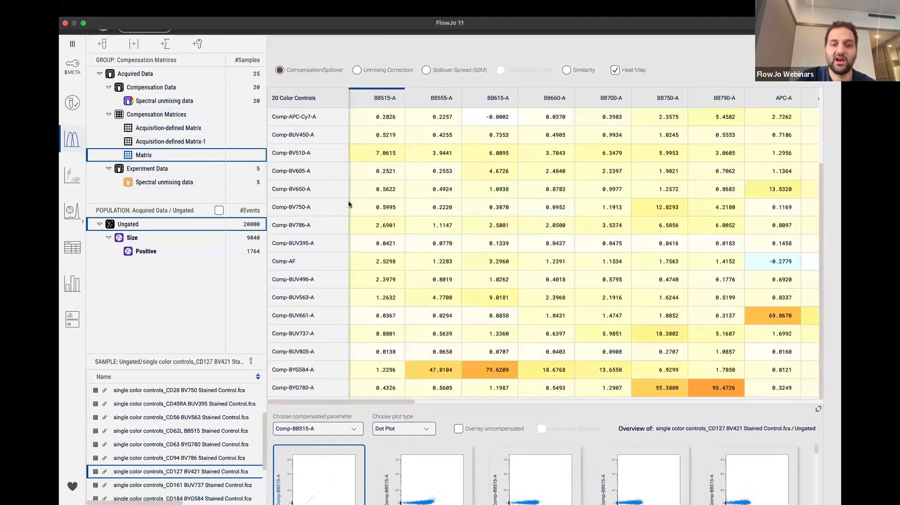
scroll(348, 204, "up", 4)
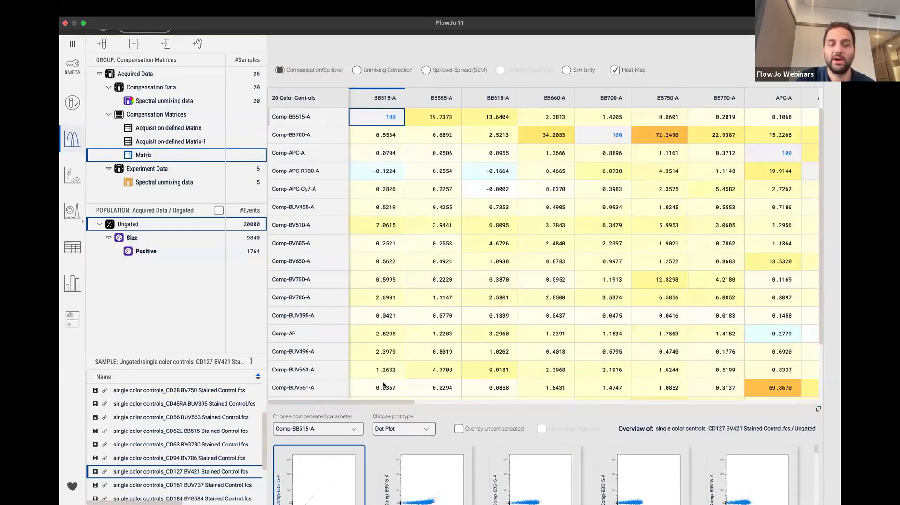
left_click_drag(319, 401, 426, 402)
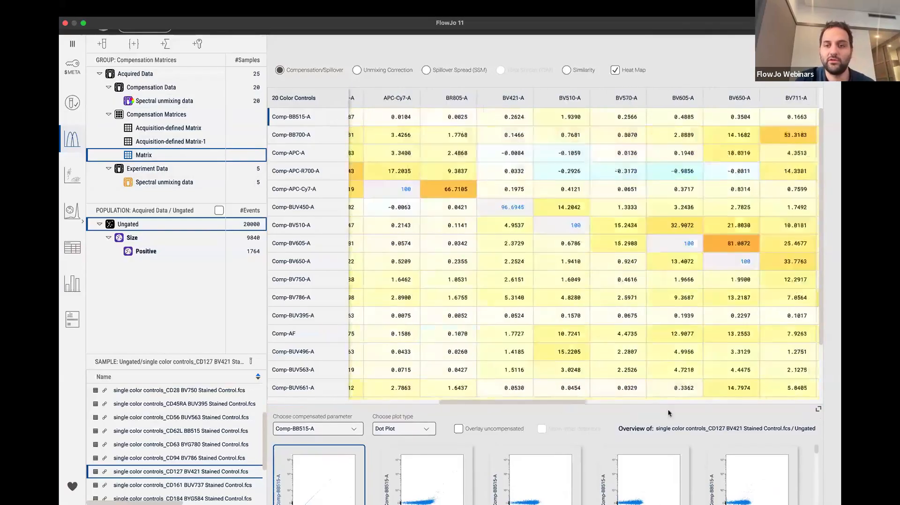
left_click_drag(669, 413, 681, 413)
left_click_drag(743, 405, 744, 409)
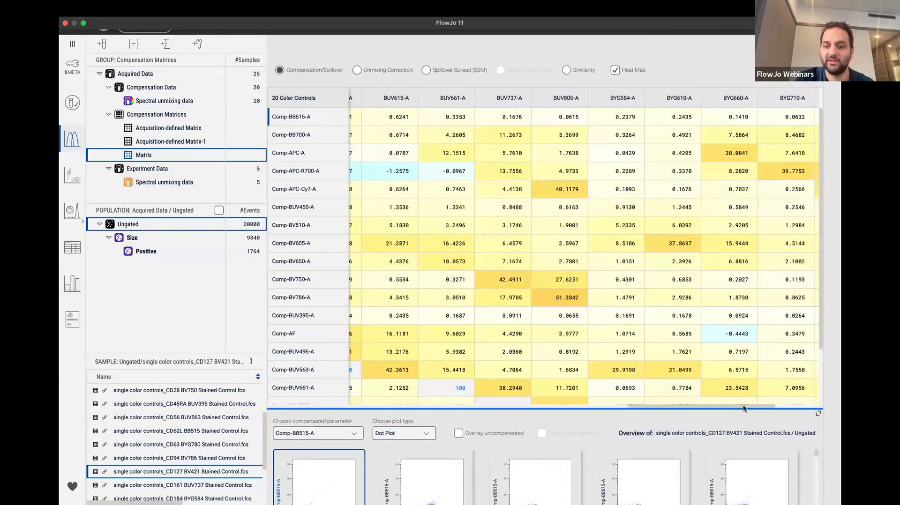
left_click(803, 406)
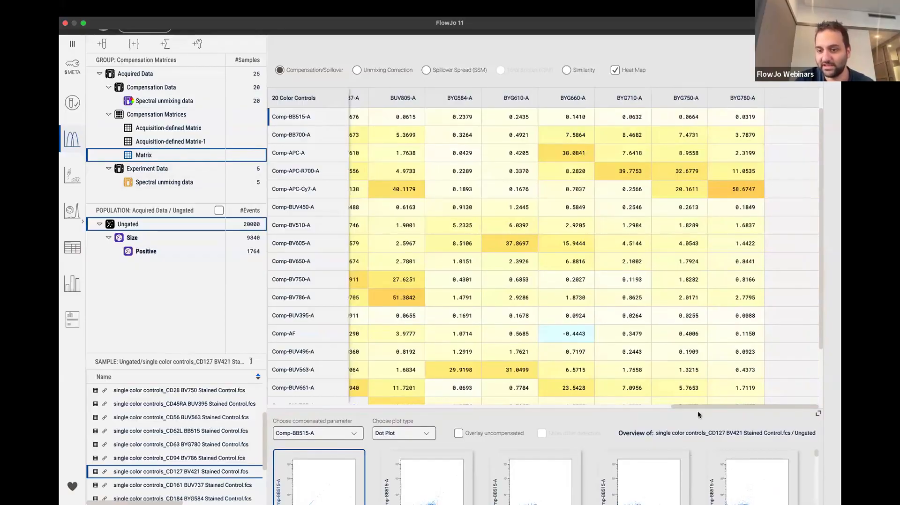
left_click_drag(693, 407, 365, 407)
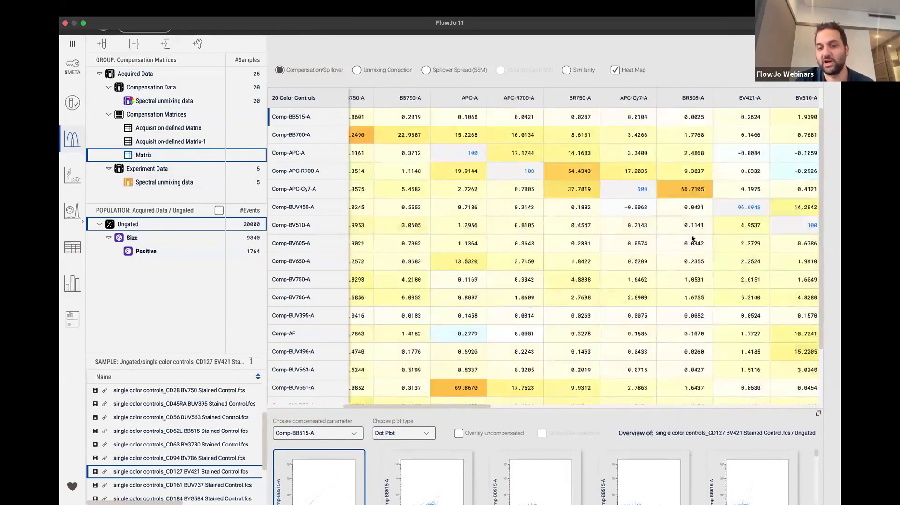
Switch the matrix to the Unmixing Correction view and look over its values across all control columns, enlarging the overview plots
scroll(611, 263, "left", 5)
left_click(609, 261)
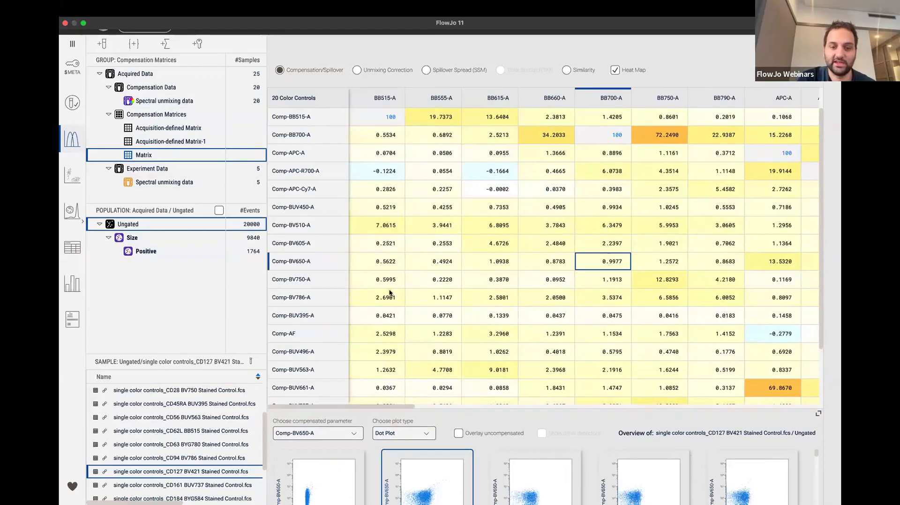
left_click_drag(404, 409, 406, 296)
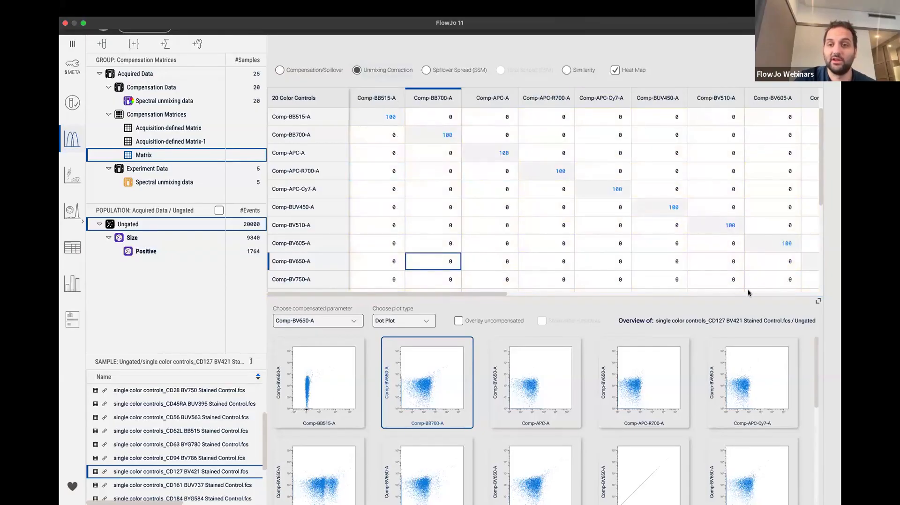
scroll(424, 279, "right", 10)
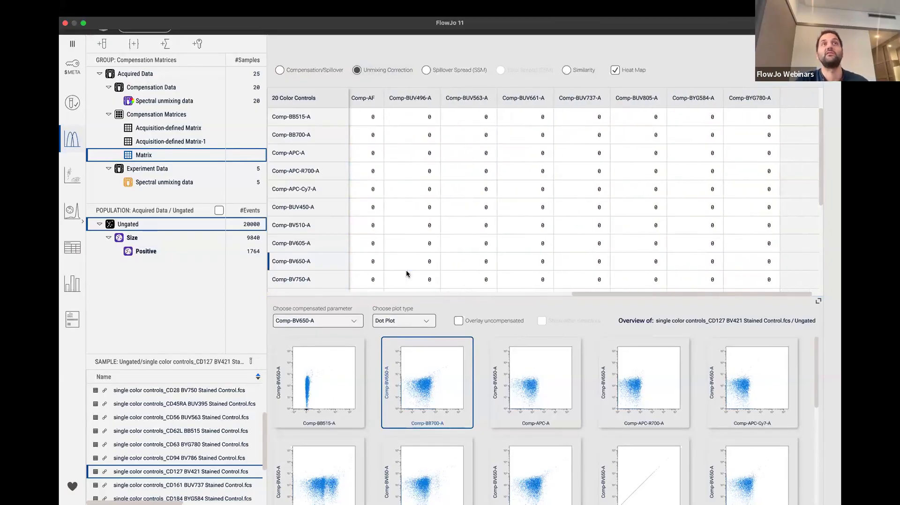
scroll(406, 275, "left", 10)
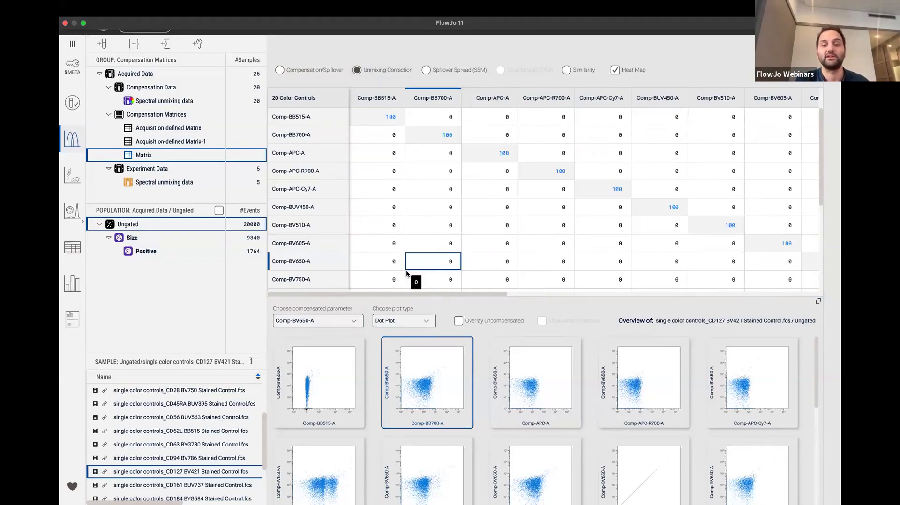
Overlay the uncompensated data and inspect the Comp-BV750-A overview plots of the CD28 BV750 control, especially against Comp-BB515-A
left_click(487, 322)
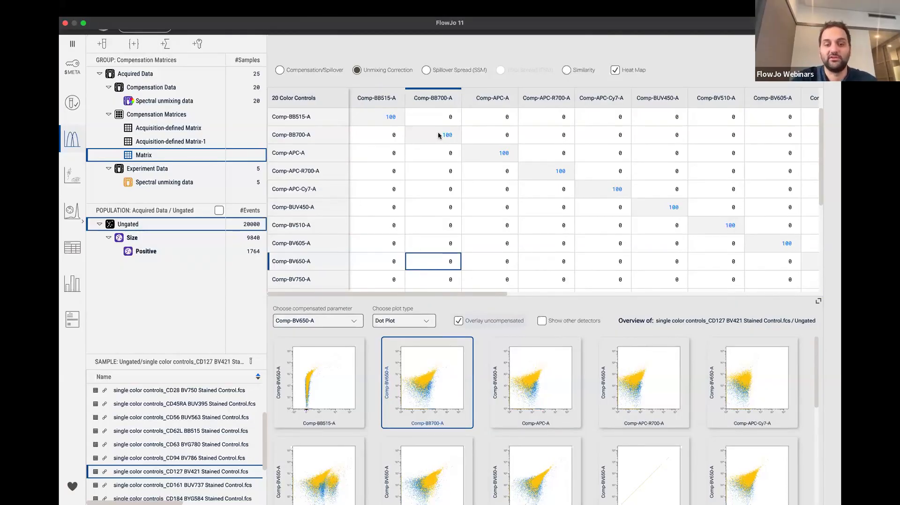
left_click(191, 395)
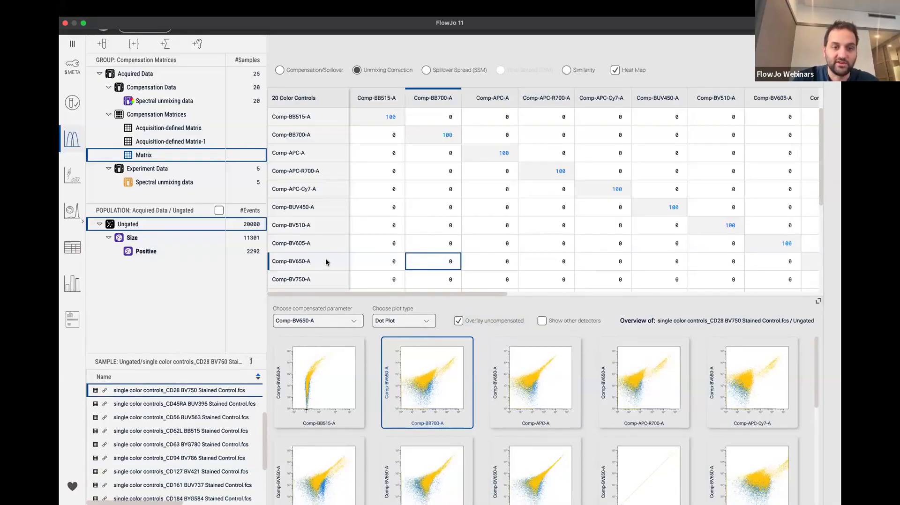
scroll(325, 260, "down", 1)
left_click(314, 252)
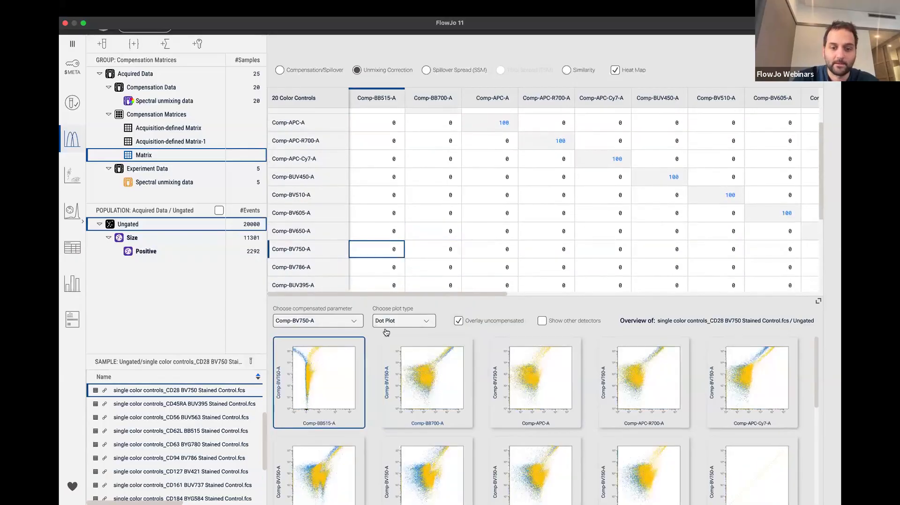
left_click(327, 457)
scroll(326, 389, "up", 1)
left_click(312, 386)
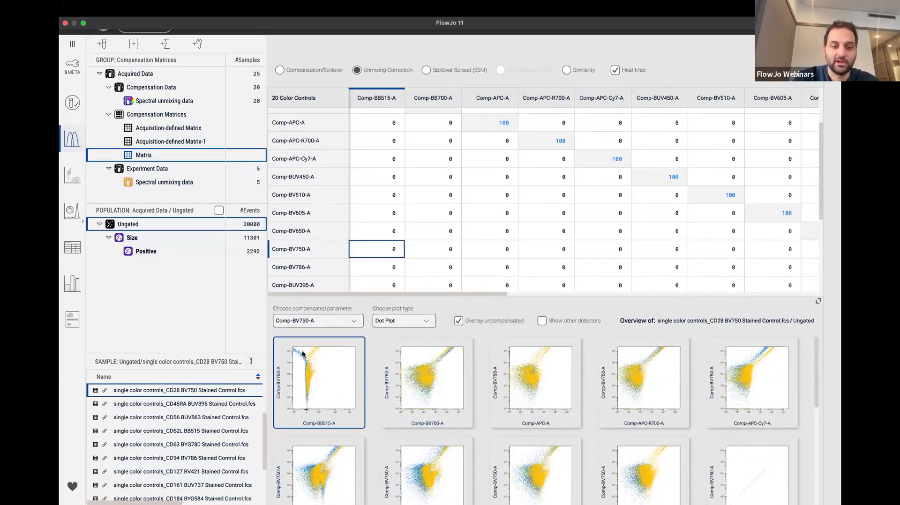
left_click(505, 328)
left_click(459, 321)
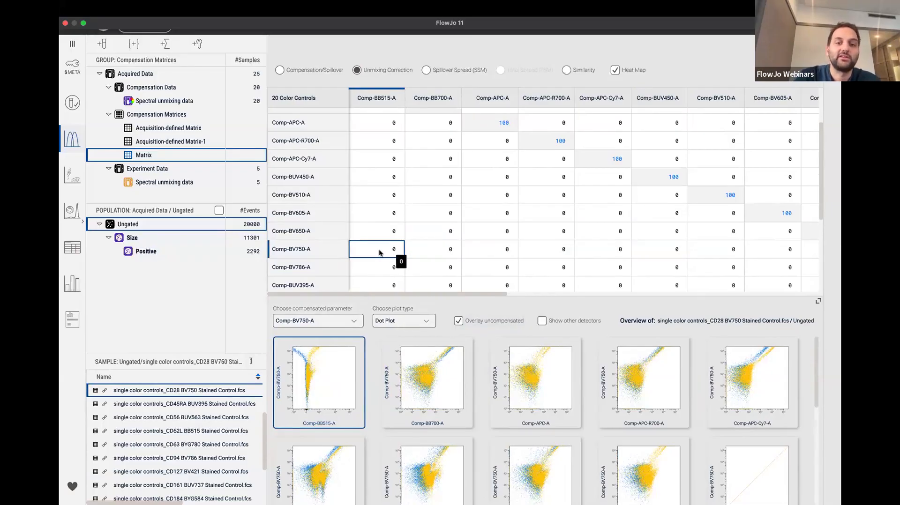
Create an editable copy of the matrix, show its Unmixing Correction values and enlarge the table
left_click(800, 71)
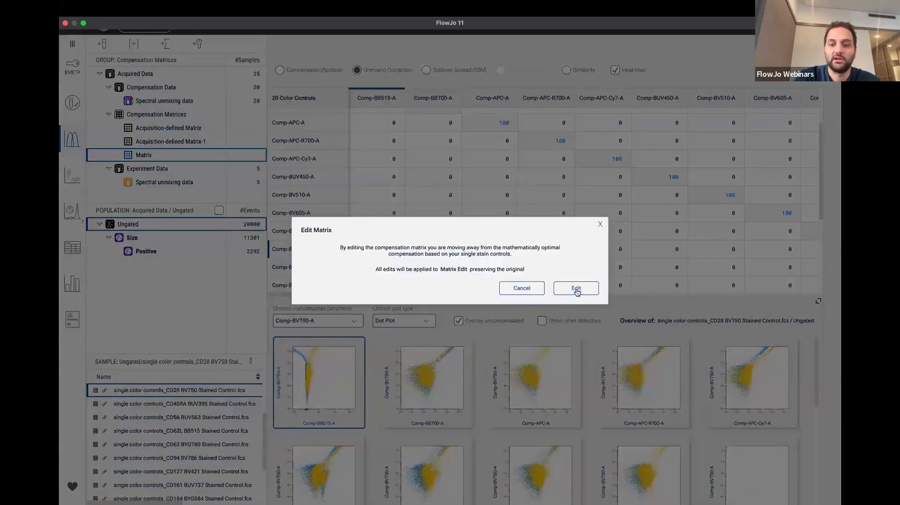
left_click(576, 288)
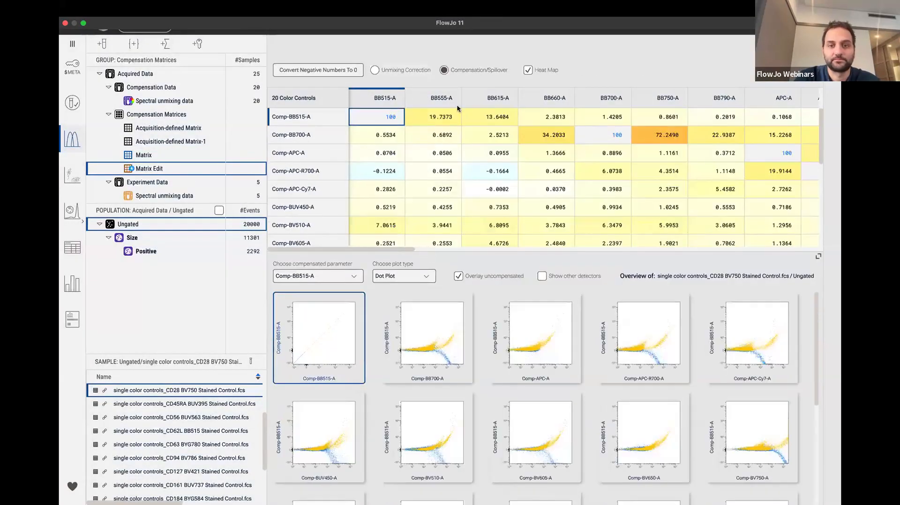
left_click(375, 70)
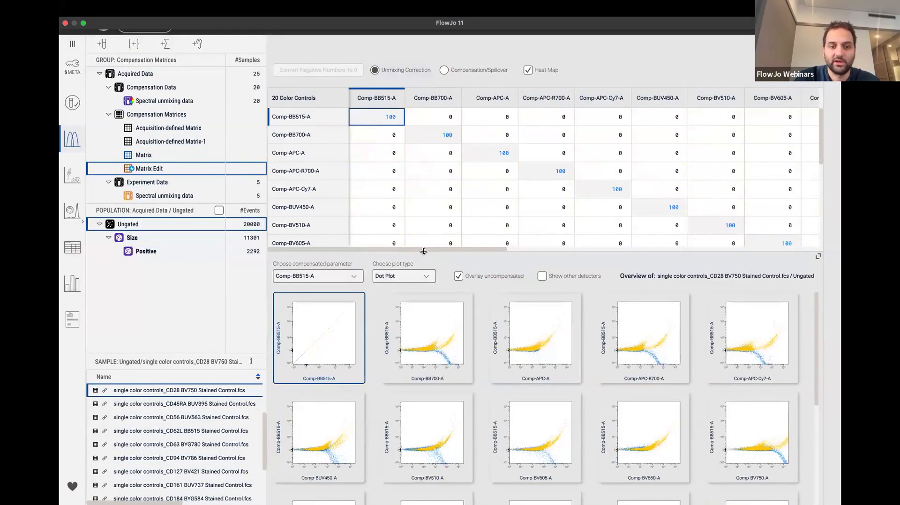
left_click_drag(423, 252, 428, 296)
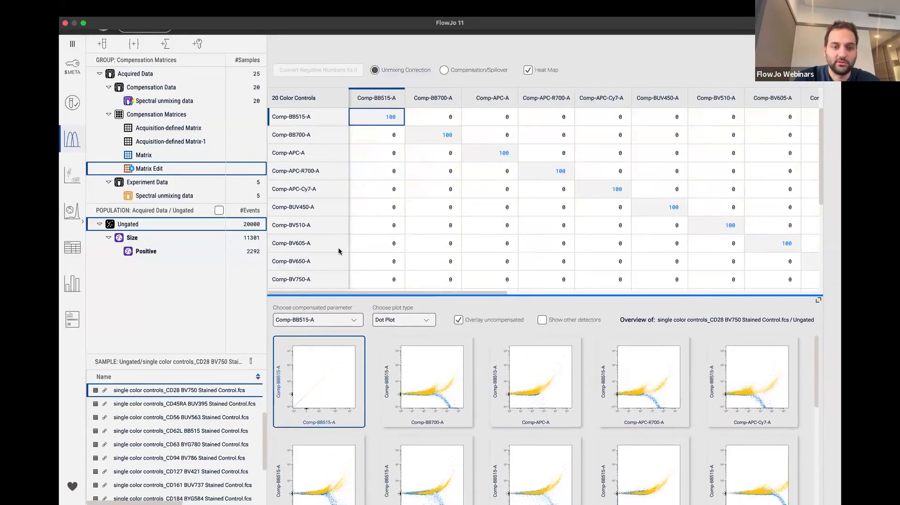
Try an unmixing correction of -100 for Comp-BV750-A against Comp-BB515-A in the edited matrix
left_click(322, 281)
double_click(386, 262)
type("-100")
key("Return")
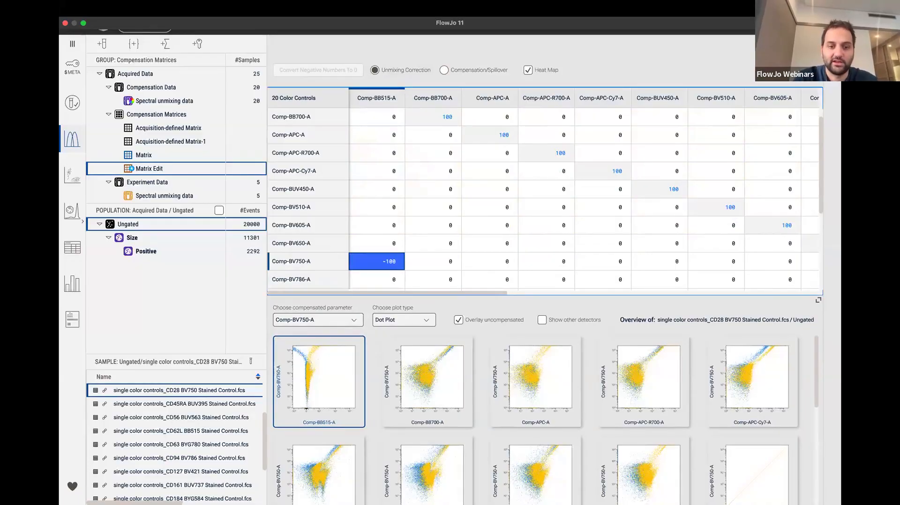
Set the Comp-BV750-A correction against Comp-BB515-A to 100
double_click(382, 263)
type("100")
key("BackSpace")
key("BackSpace")
key("BackSpace")
type("100")
key("Return")
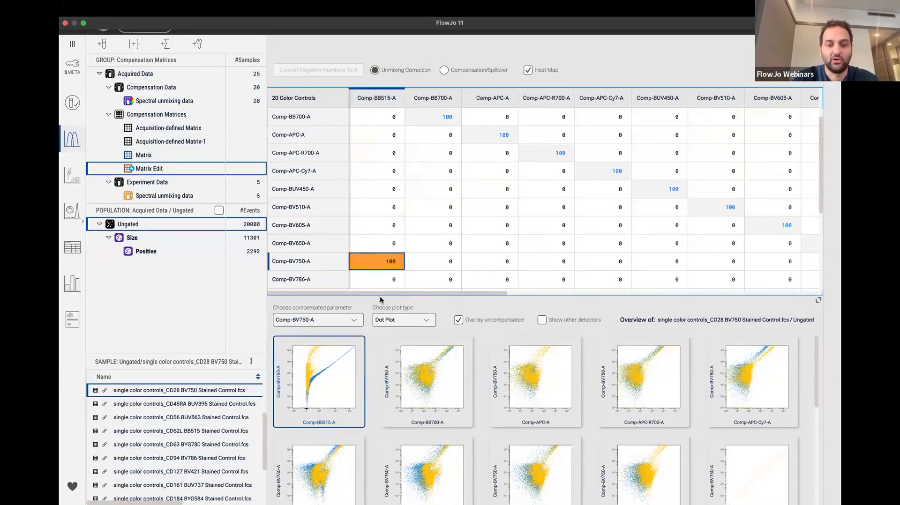
Reduce the Comp-BV750-A correction against Comp-BB515-A to 10
double_click(391, 262)
key("BackSpace")
key("BackSpace")
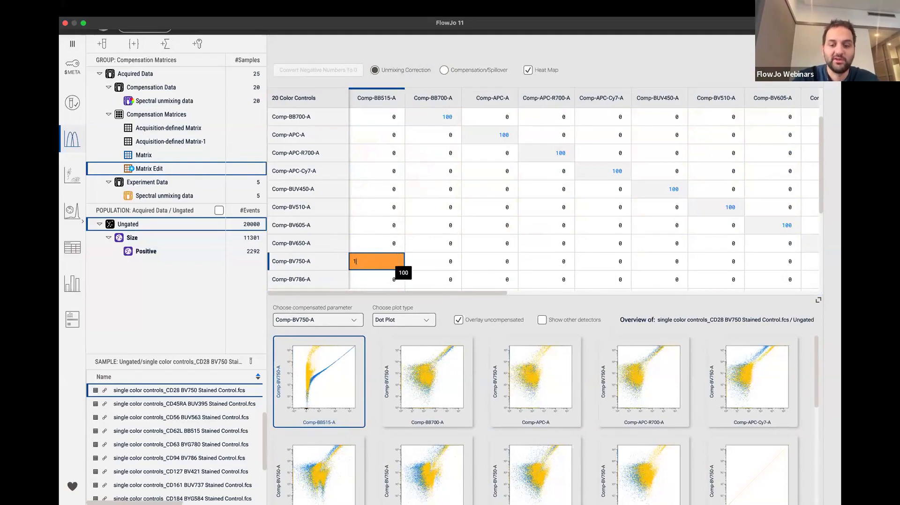
key("Return")
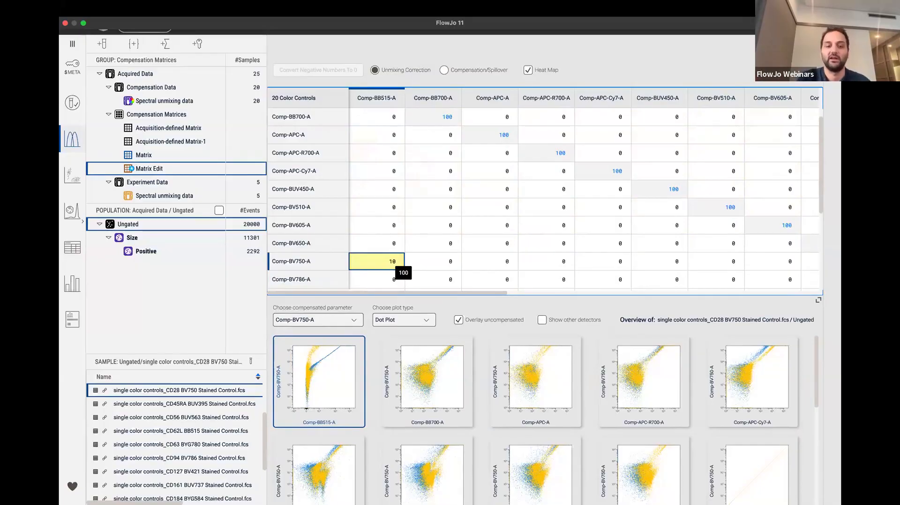
Lower the Comp-BV750-A correction against Comp-BB515-A to 2, then reset it to 0
double_click(384, 262)
key("BackSpace")
key("BackSpace")
type("2")
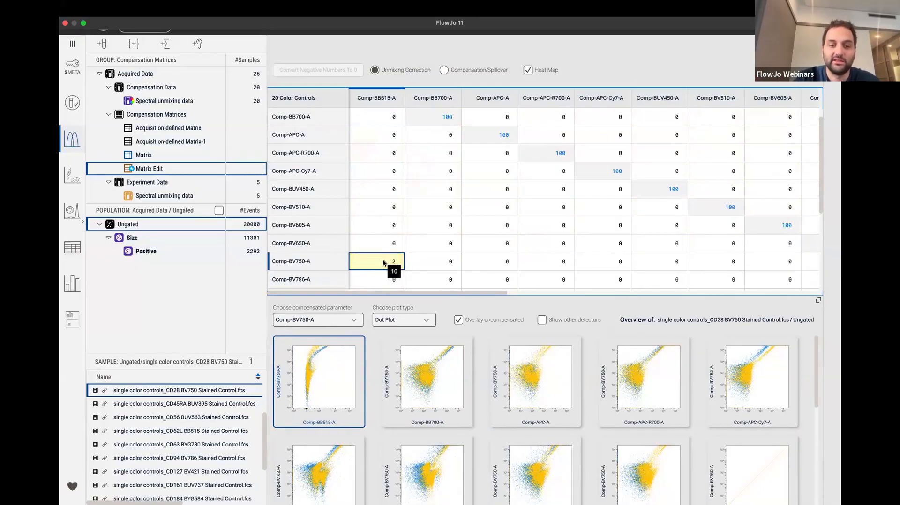
key("Return")
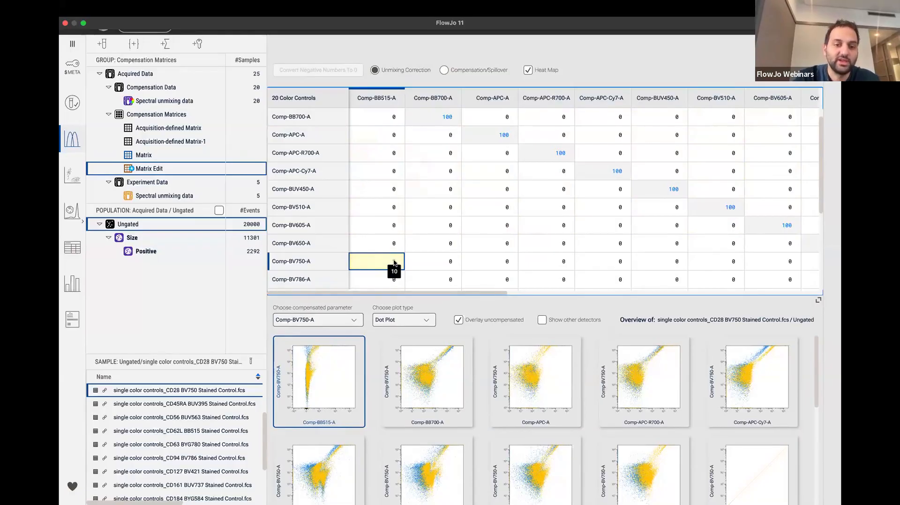
type("0")
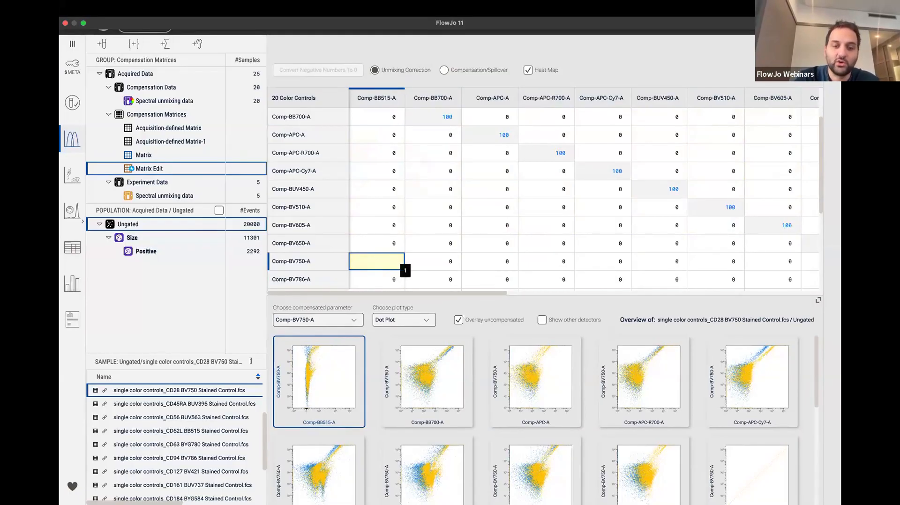
key("Return")
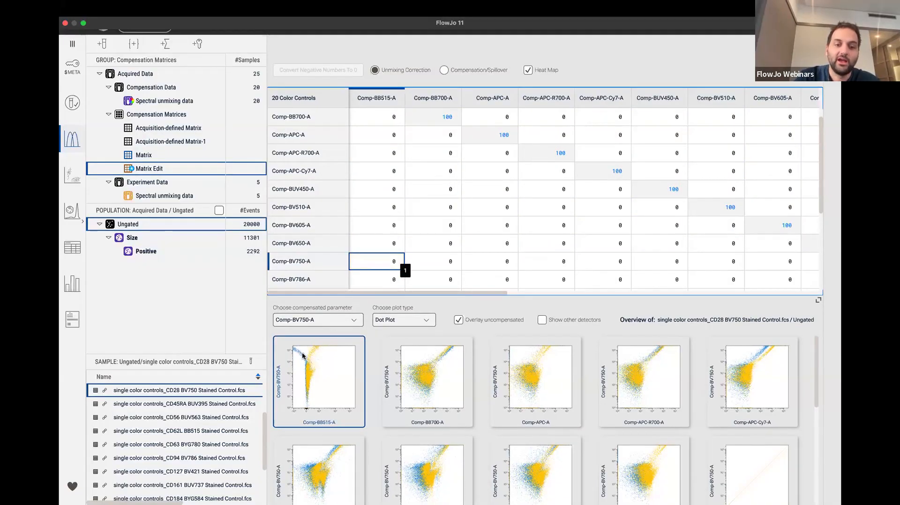
Set the Comp-BV750-A correction against Comp-BB515-A to 1 and look over the remaining correction columns
double_click(396, 261)
key("BackSpace")
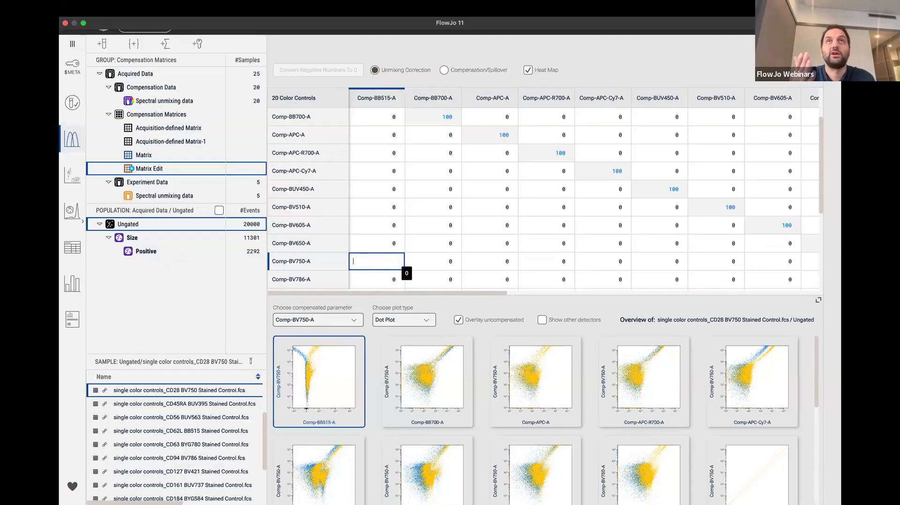
type("1")
key("Return")
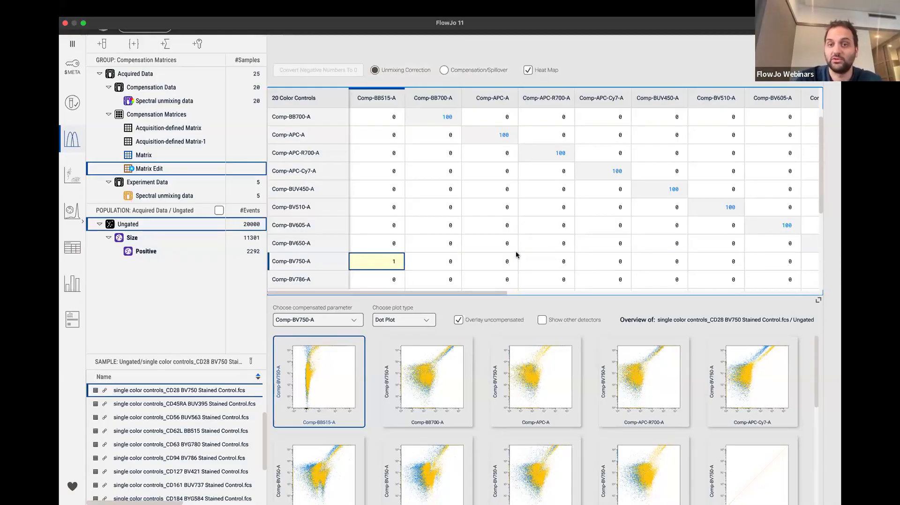
scroll(517, 255, "right", 10)
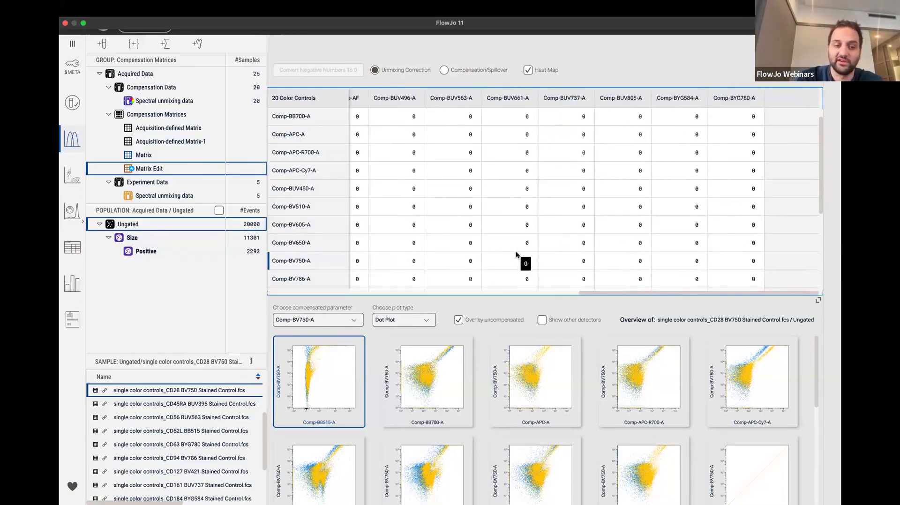
scroll(516, 255, "left", 10)
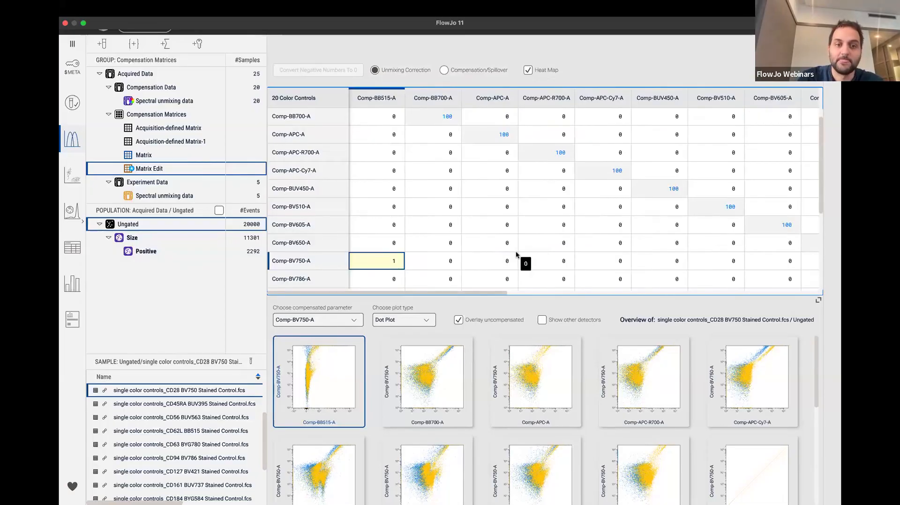
Open the original matrix in the Spillover Spread (SSM) view and show the plots for Comp-BV650-A spreading into Comp-APC-A
left_click(144, 158)
left_click(456, 70)
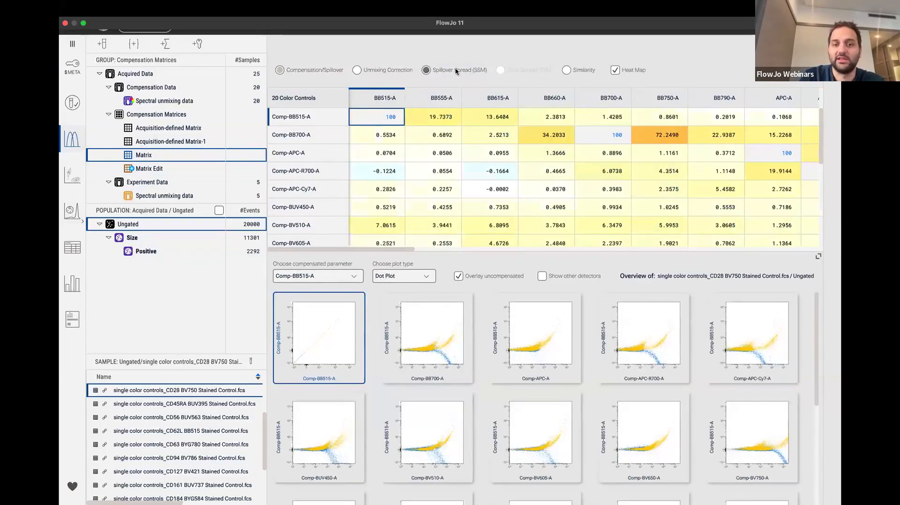
scroll(469, 192, "down", 4)
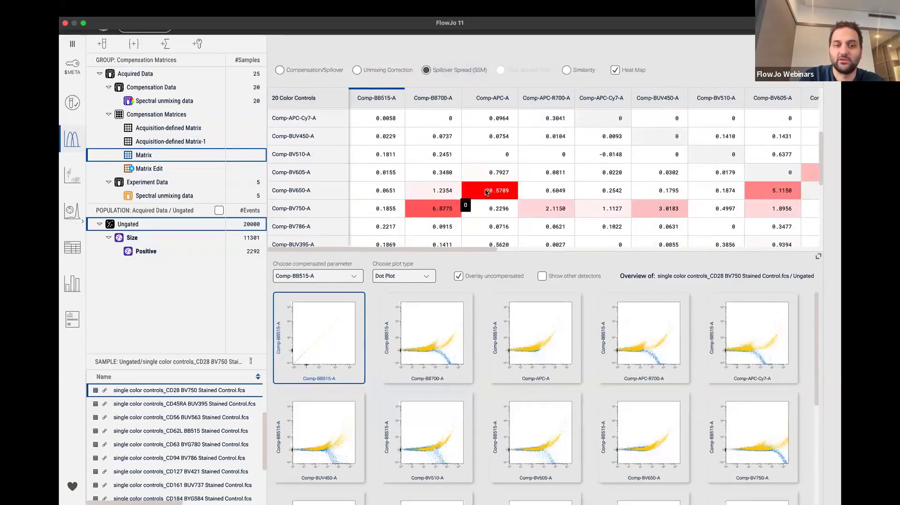
left_click(486, 191)
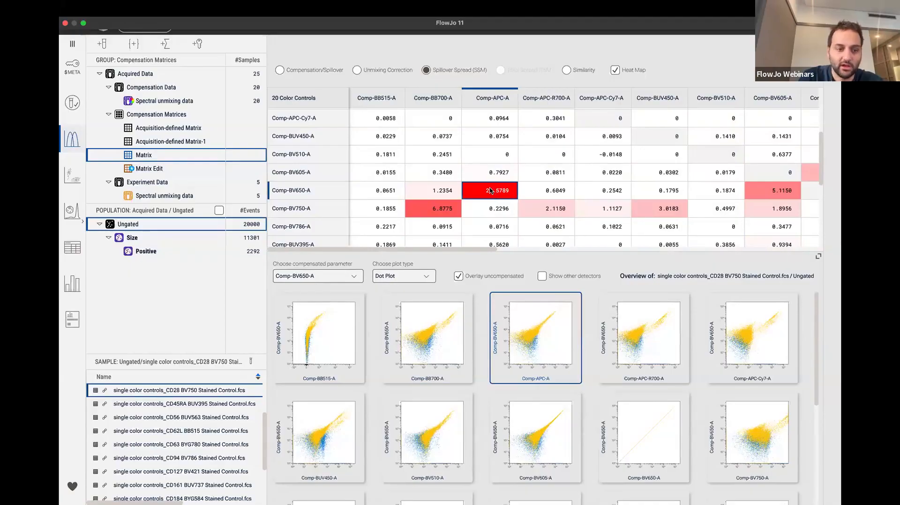
Find the CD27 APC stained control in the sample list and show it in the Comp-BV650-A plots
scroll(192, 454, "down", 3)
scroll(191, 454, "down", 3)
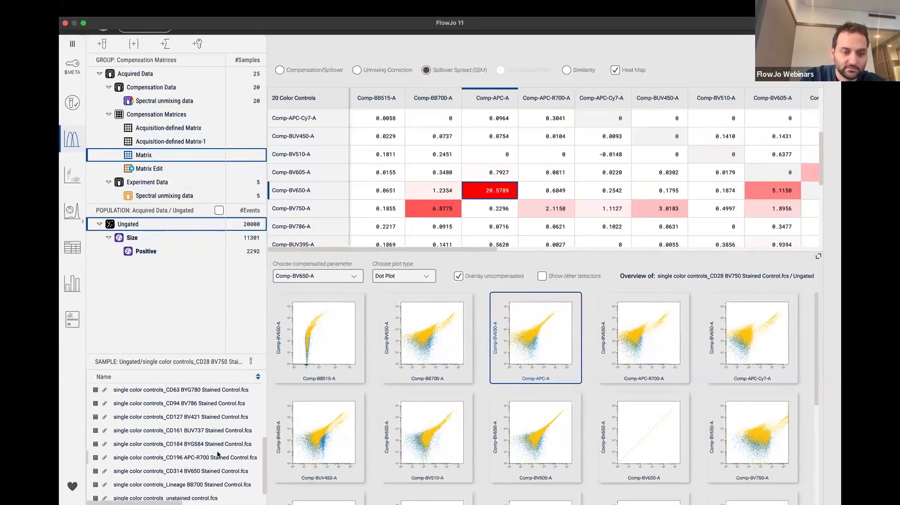
scroll(211, 464, "up", 5)
scroll(206, 471, "up", 1)
left_click(190, 410)
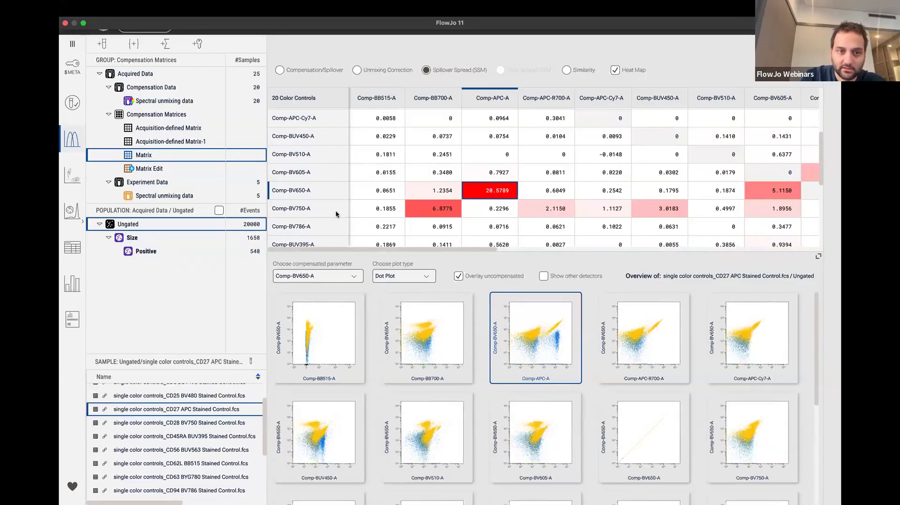
Find the CD314 BV650 stained control in the sample list and show it in the Comp-BV650-A plots
scroll(212, 435, "up", 1)
scroll(212, 434, "up", 3)
scroll(212, 434, "down", 10)
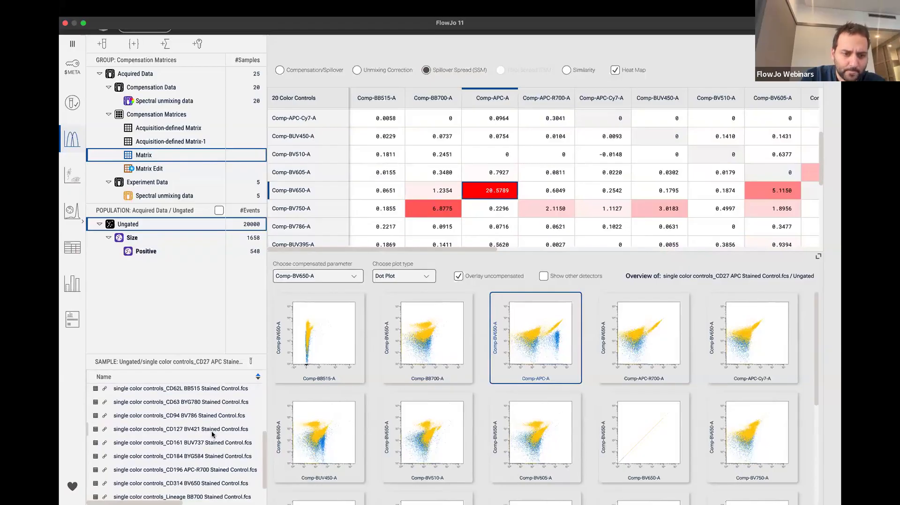
scroll(212, 434, "down", 1)
scroll(212, 435, "down", 1)
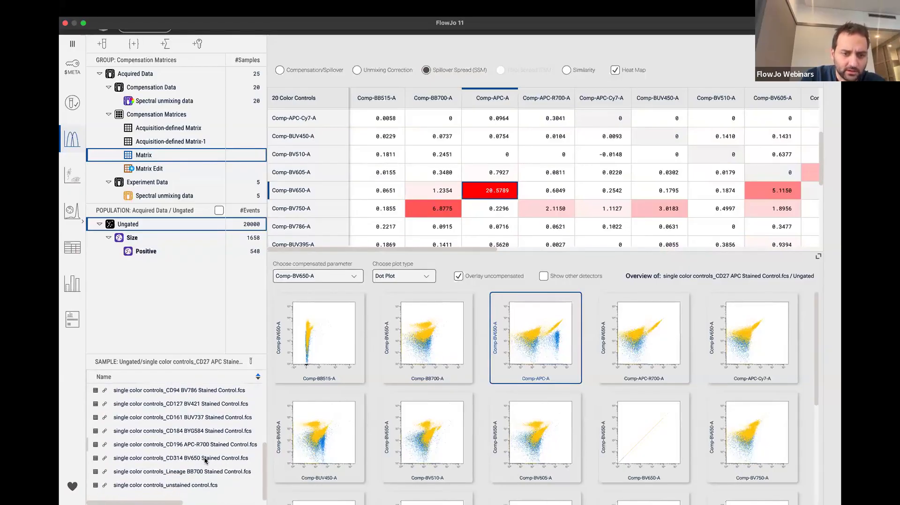
left_click(206, 458)
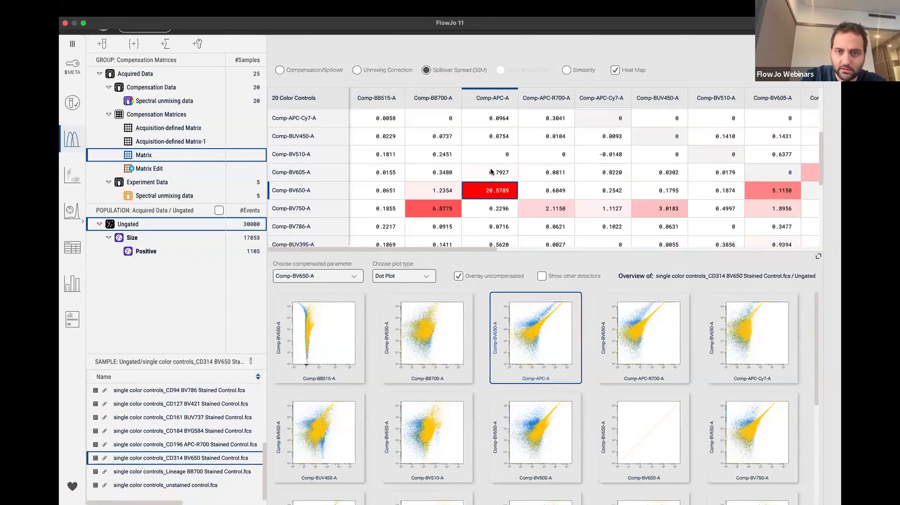
Examine the Comp-BV650-A spread into Comp-BB700-A and Comp-APC-A, and return to the Spectral unmixing data compensation group
left_click(443, 192)
left_click(481, 193)
scroll(455, 213, "down", 3)
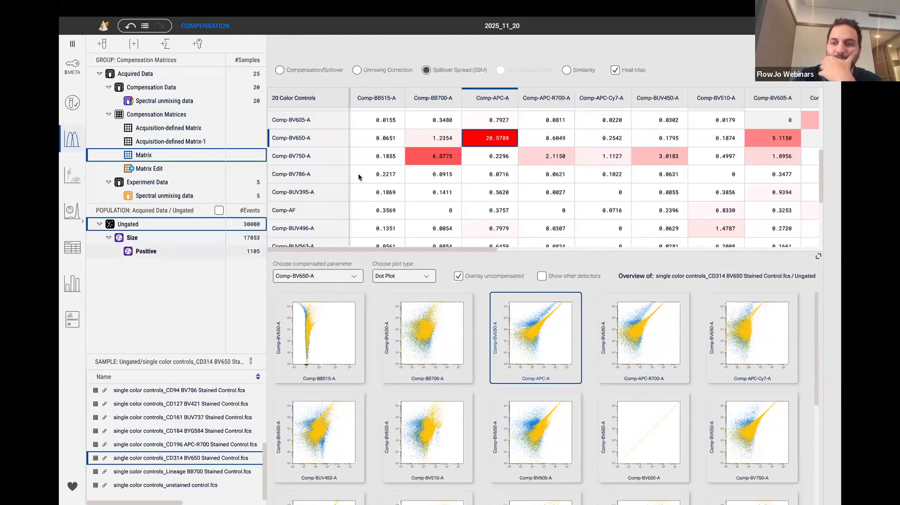
left_click(178, 101)
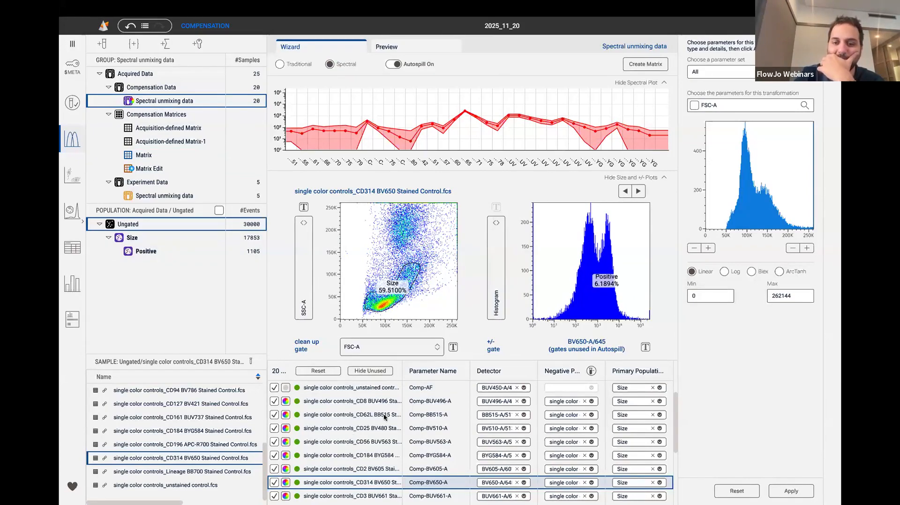
Open the transformation settings for the BV650-A histogram and select all parameters in the Compensated parameter set
left_click(645, 349)
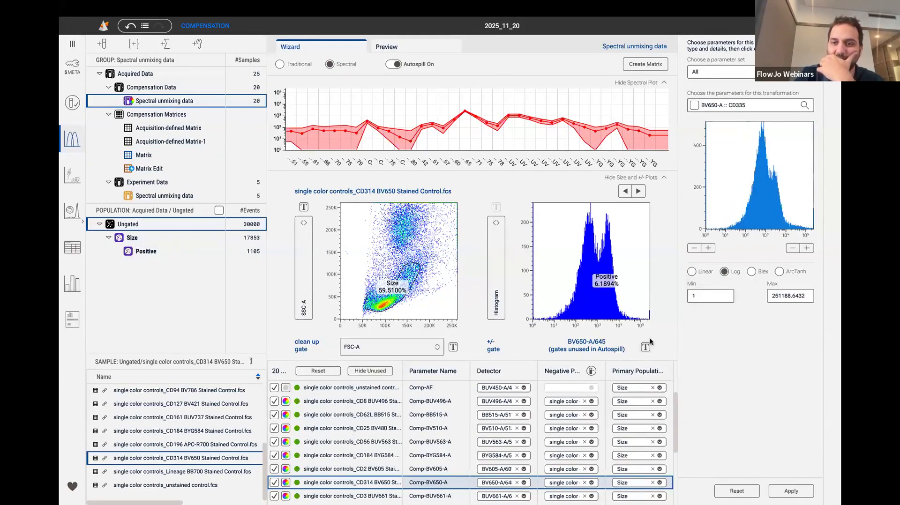
left_click(722, 72)
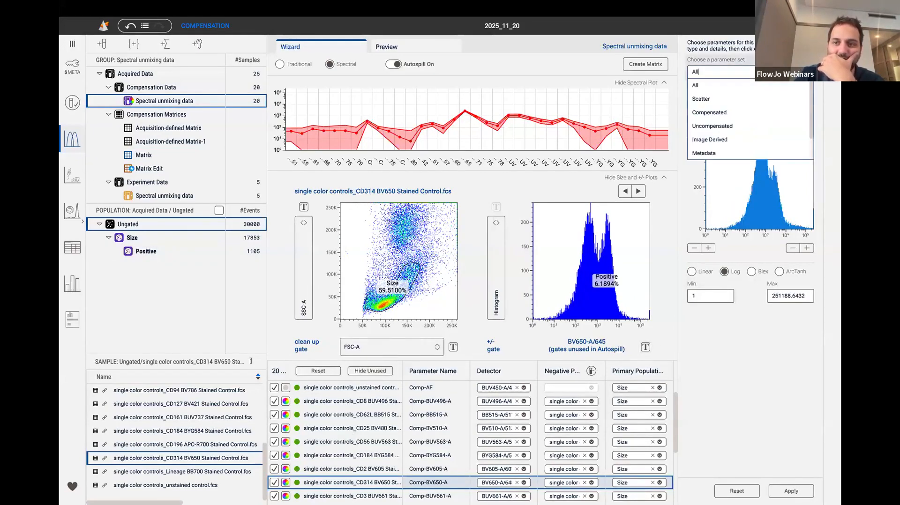
left_click(726, 127)
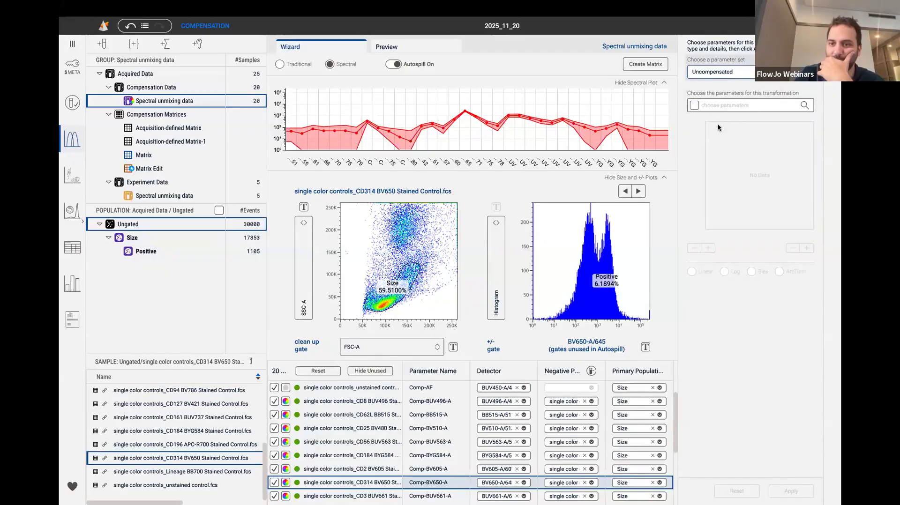
left_click(698, 114)
left_click(736, 103)
left_click(695, 105)
left_click(769, 349)
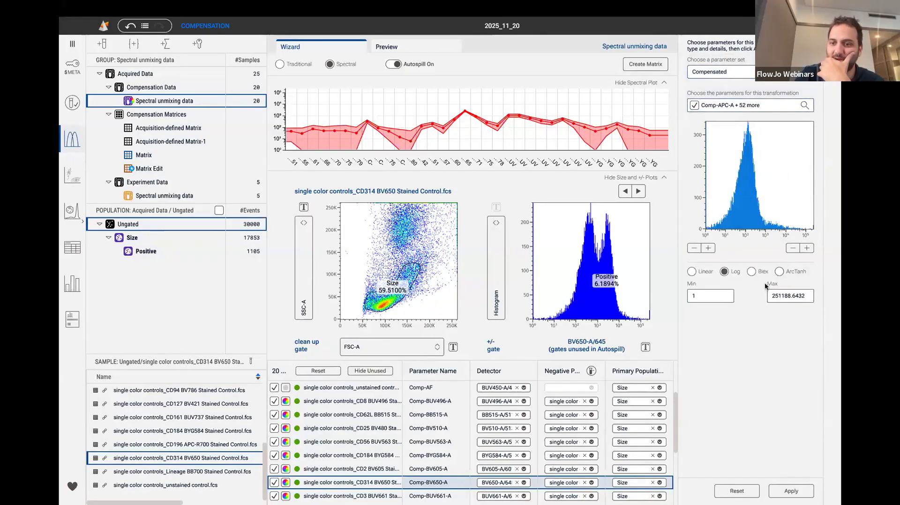
Apply a Biex transformation with 4.6 positive decades and a width basis of 1.6 to the selected compensated parameters
left_click(752, 272)
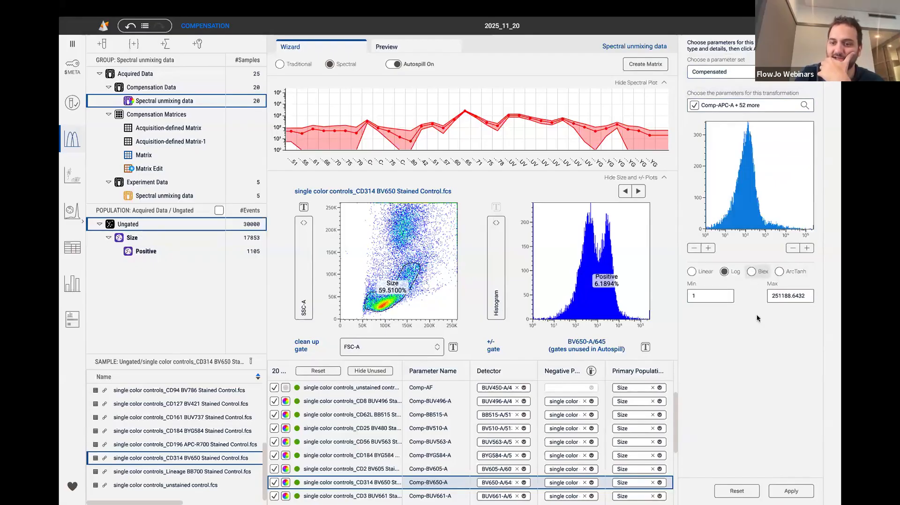
left_click(753, 380)
mouse_move(751, 332)
left_mouse_down()
mouse_move(732, 334)
mouse_move(764, 333)
left_mouse_up()
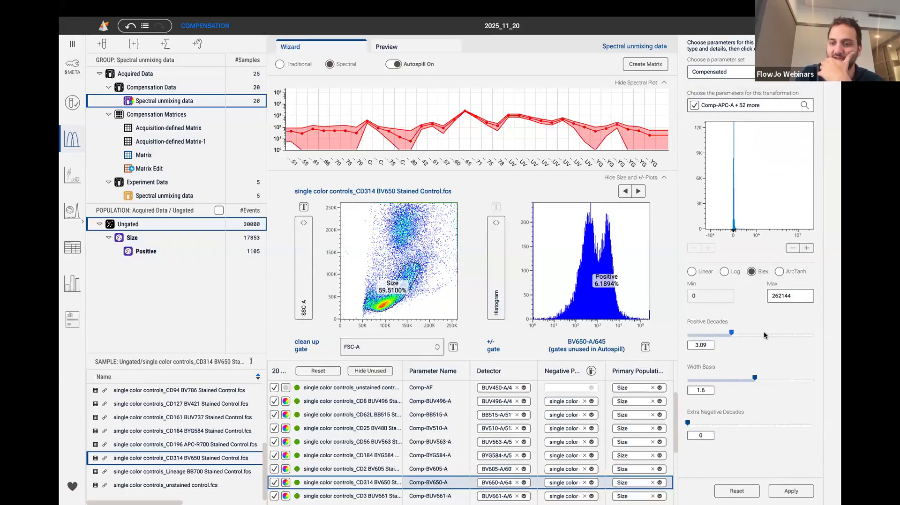
left_click(797, 491)
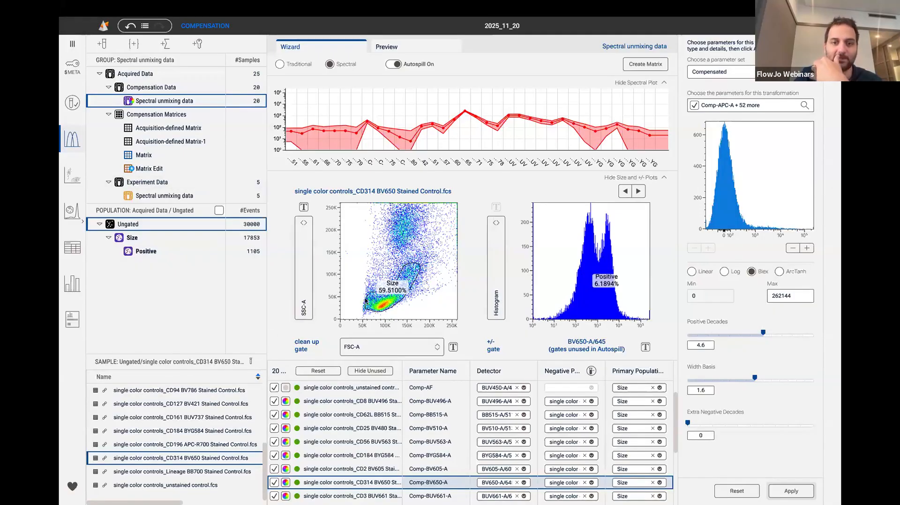
Take the compensation workspace window out of full-screen mode
mouse_move(182, 3)
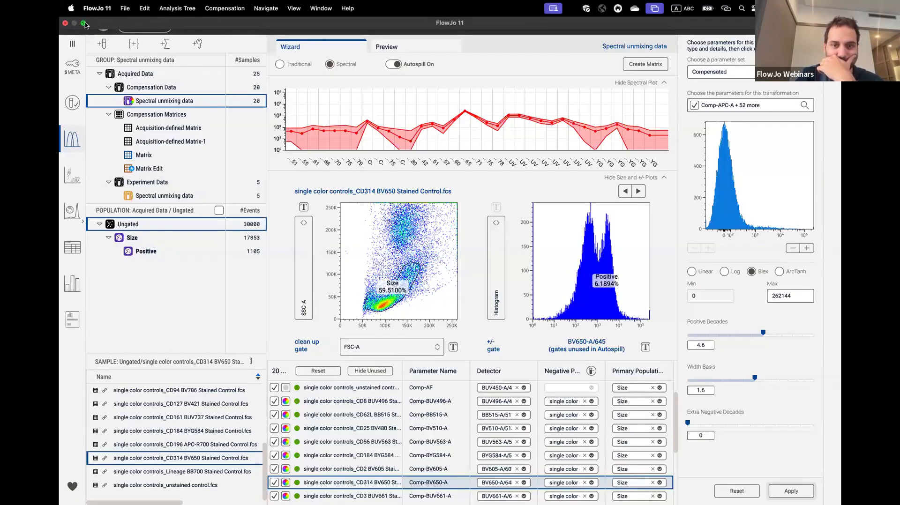
mouse_move(84, 24)
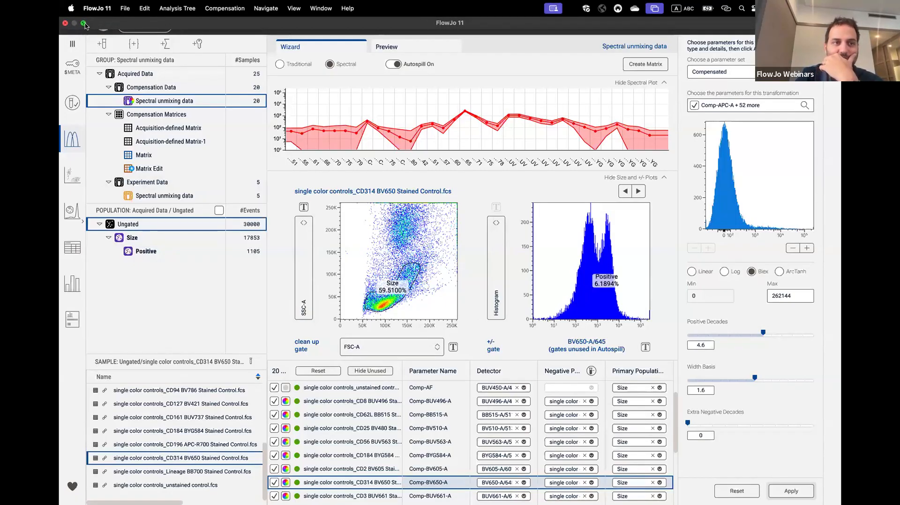
left_click(85, 24)
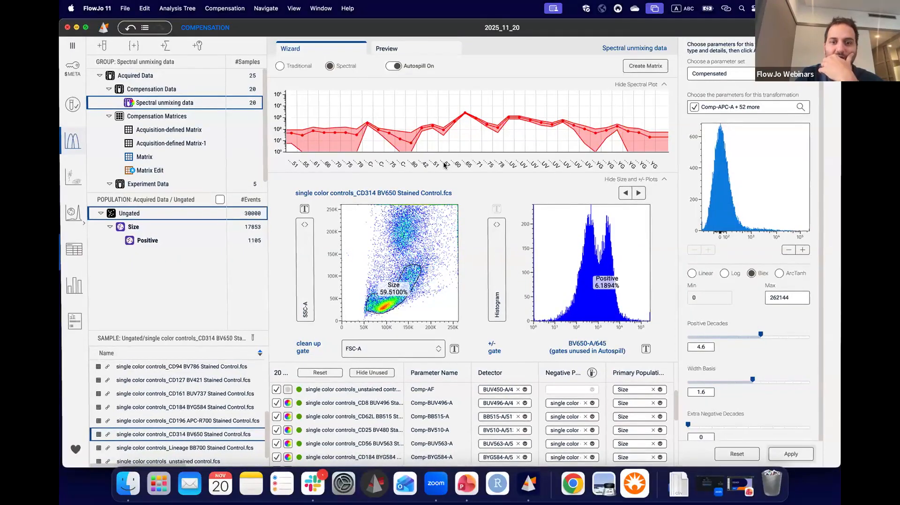